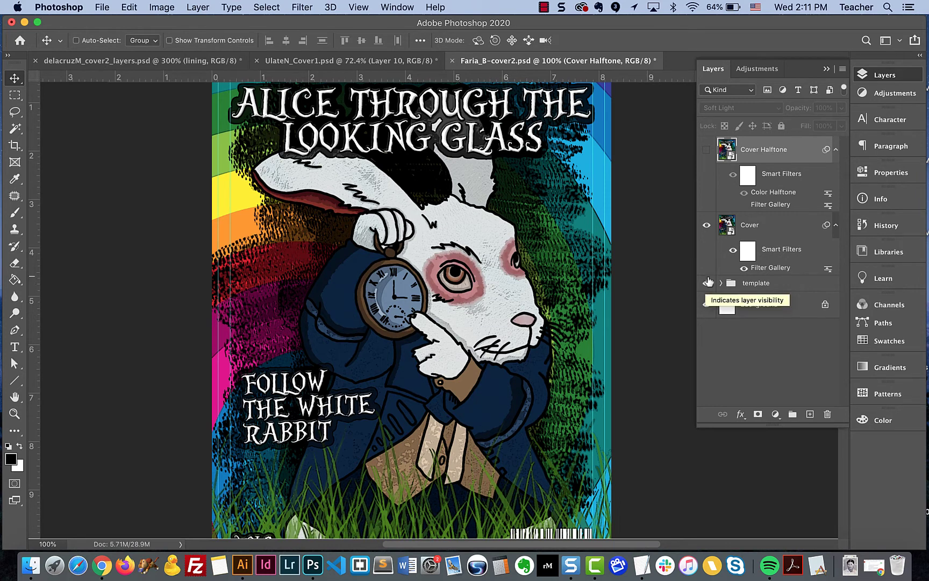
# - Hide and reshow the Cover layer to compare it with the reference photo, and turn on the Cover Halftone layer
pyautogui.click(706, 229)
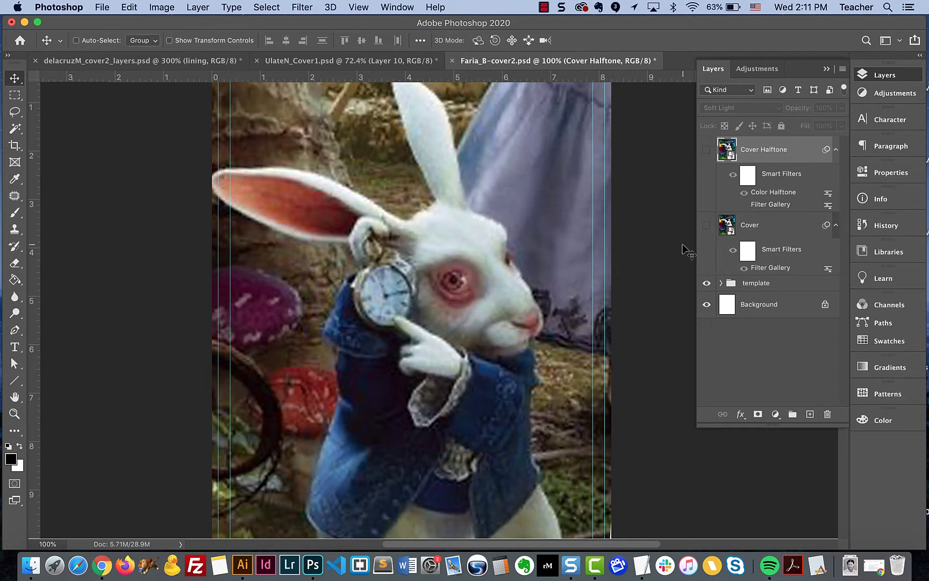
pyautogui.click(706, 225)
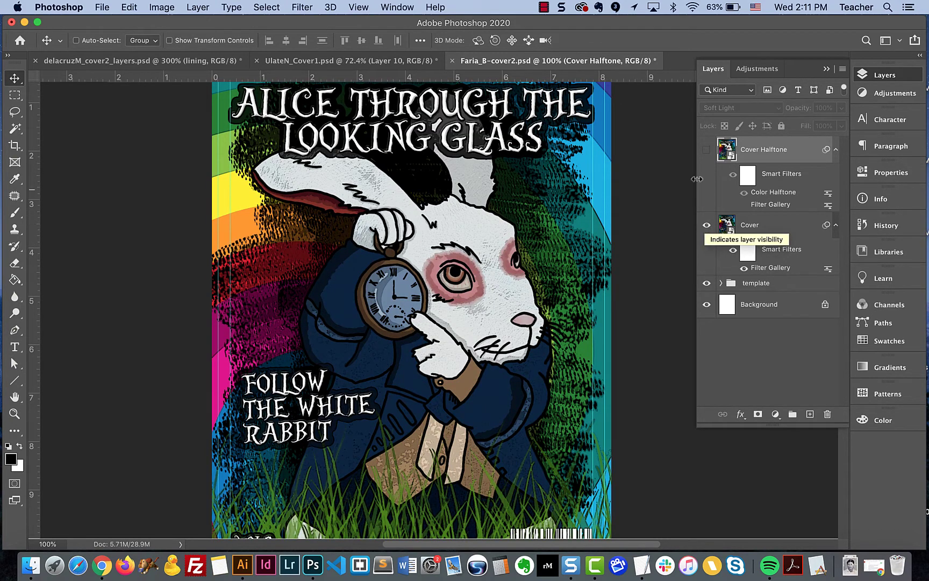
pyautogui.click(706, 149)
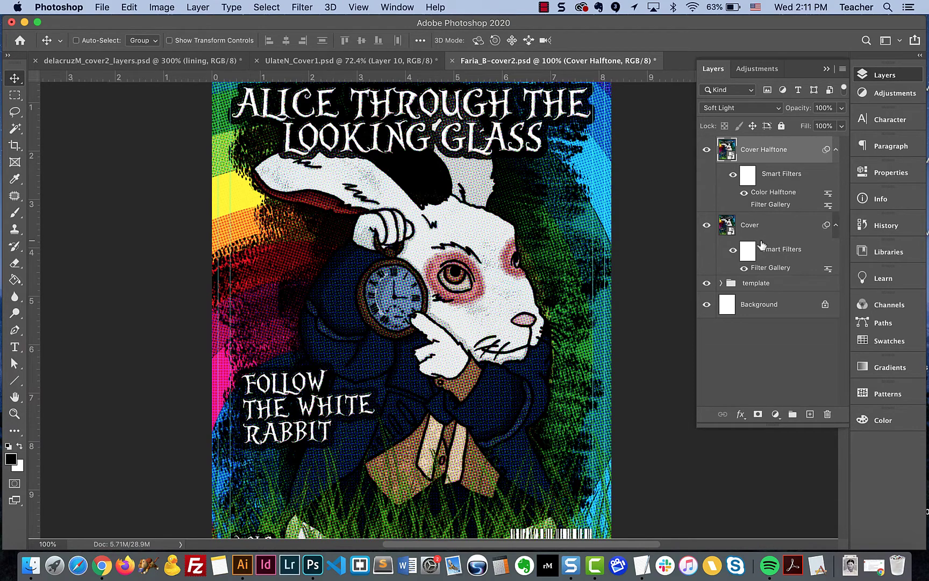
# - Switch to UlateN_Cover1.psd and show only the Outlines layer over the white Layer 8
pyautogui.click(370, 60)
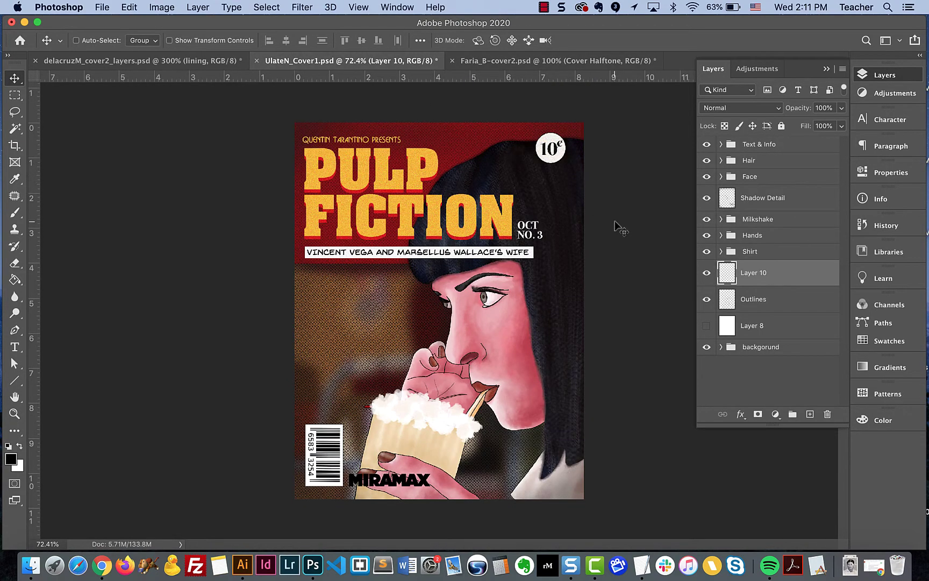
pyautogui.keyDown('alt'); pyautogui.click(707, 300); pyautogui.keyUp('alt')
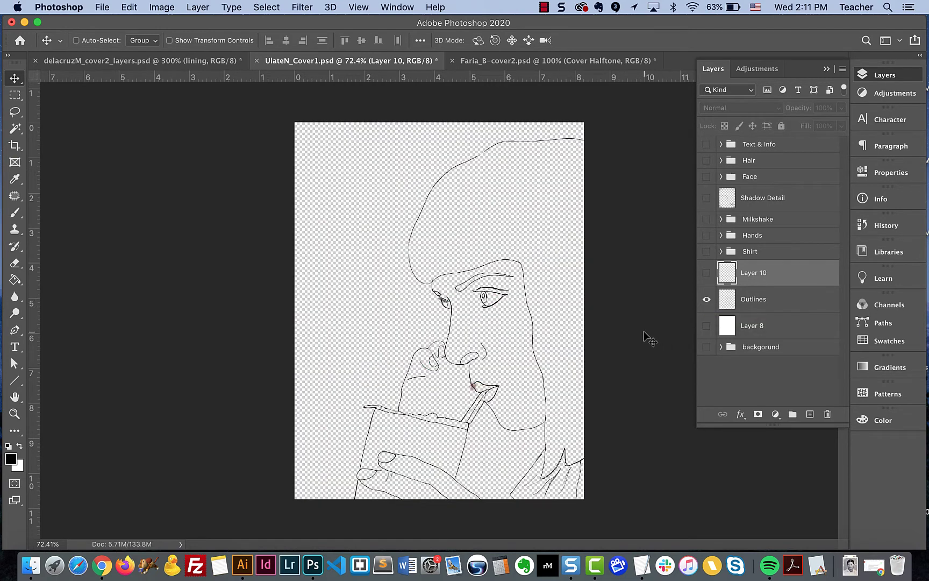
pyautogui.click(706, 325)
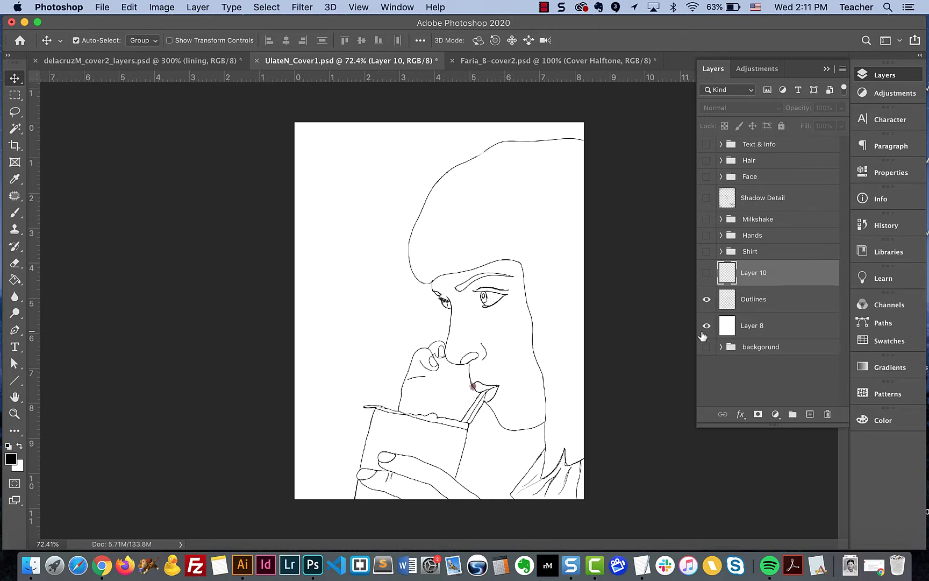
# - Examine the line art up close at 300%, from the eyes and mouth down to the cup and hand
pyautogui.press('super+equal')
pyautogui.press('super+equal')
pyautogui.press('super+equal')
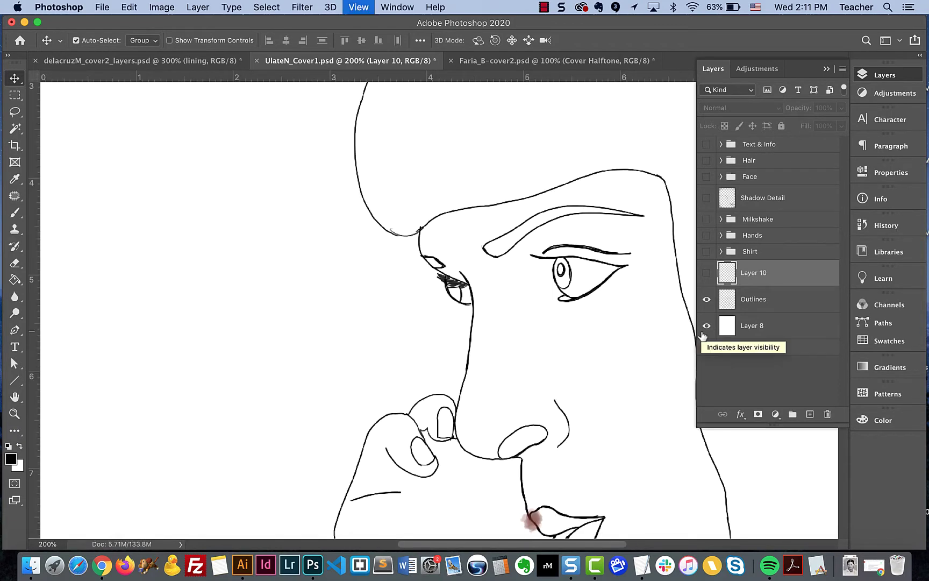
pyautogui.press('super+equal')
pyautogui.hscroll(5, 604, 341)
pyautogui.scroll(3, 604, 341)
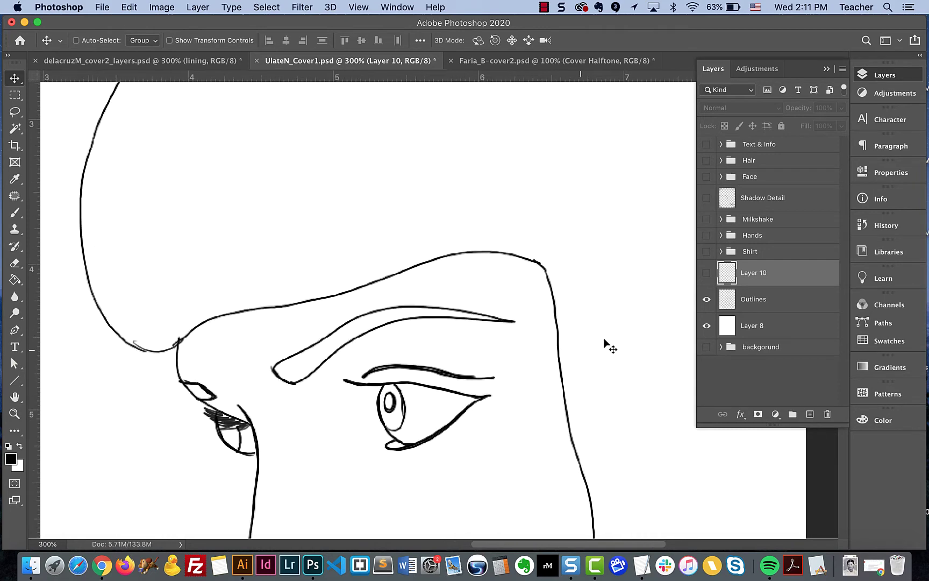
pyautogui.scroll(-10, 604, 339)
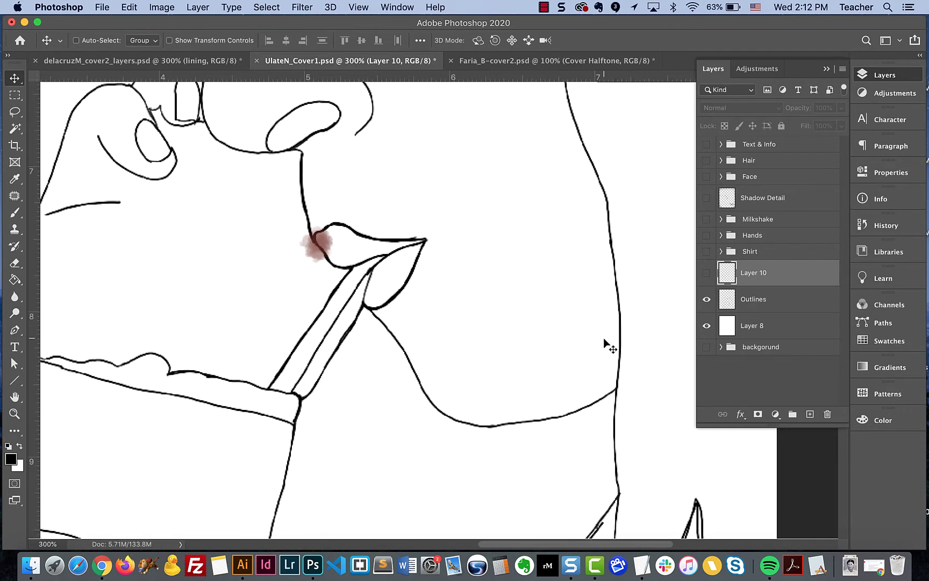
pyautogui.scroll(-5, 604, 338)
pyautogui.hscroll(-5, 603, 337)
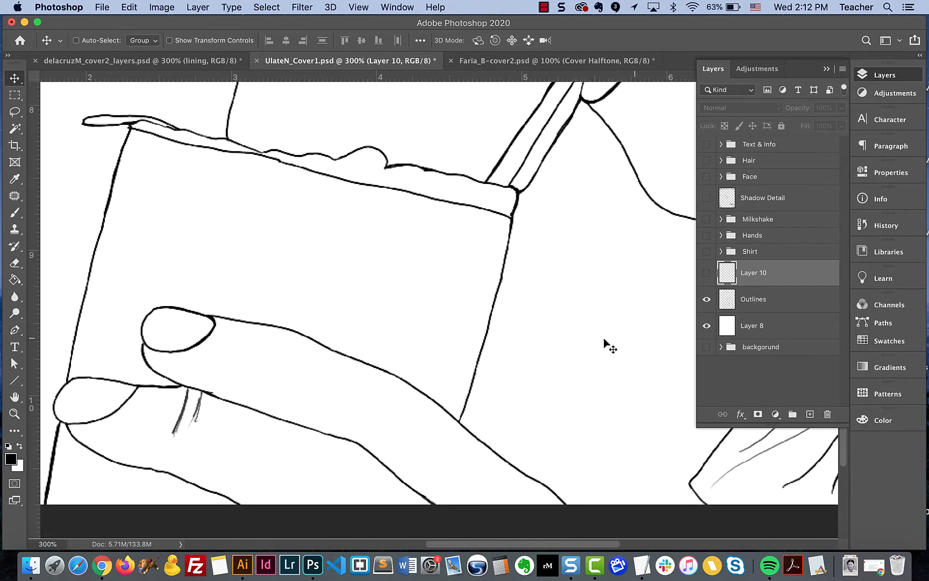
pyautogui.hscroll(-2, 603, 338)
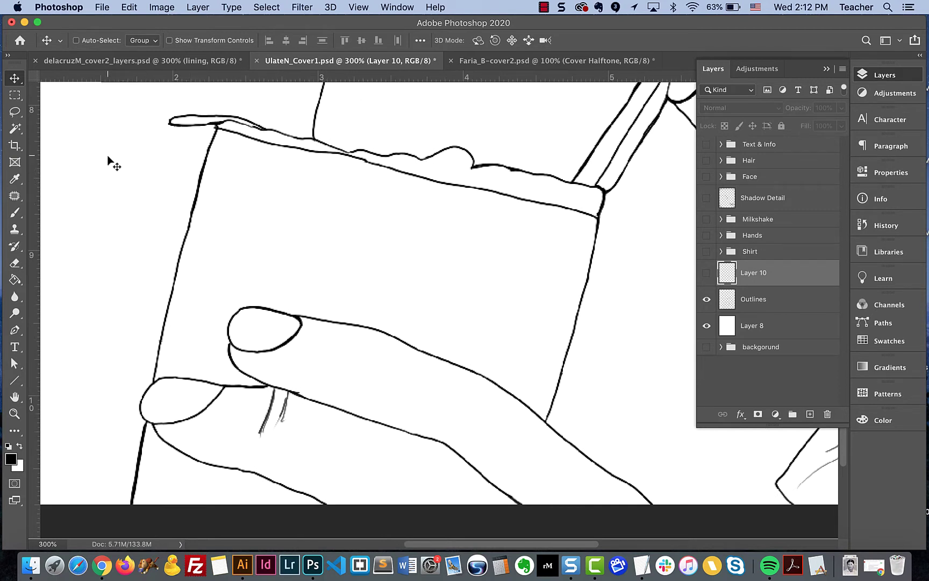
# - Select the inside of the upper fingernail on the cup with the Magic Wand on the Outlines layer
pyautogui.click(16, 133)
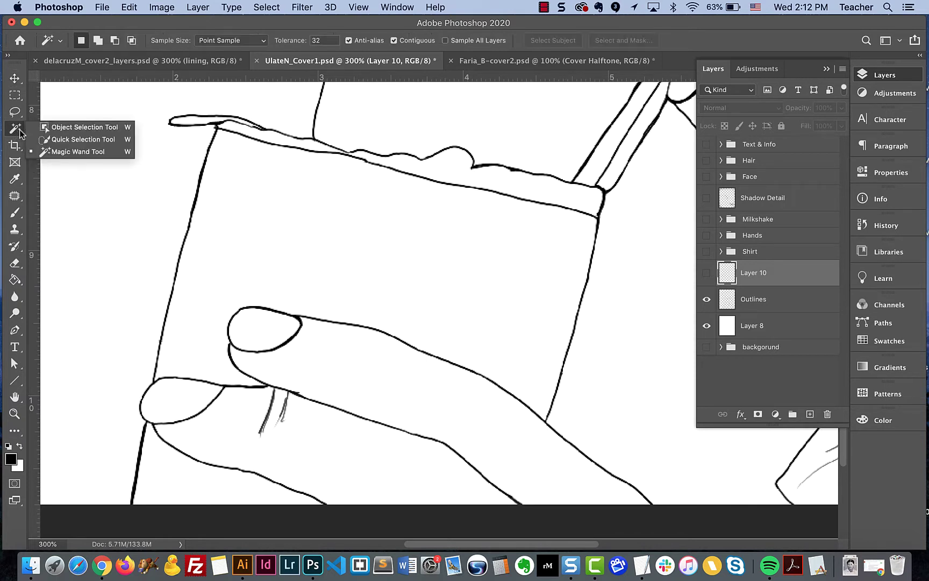
pyautogui.click(73, 151)
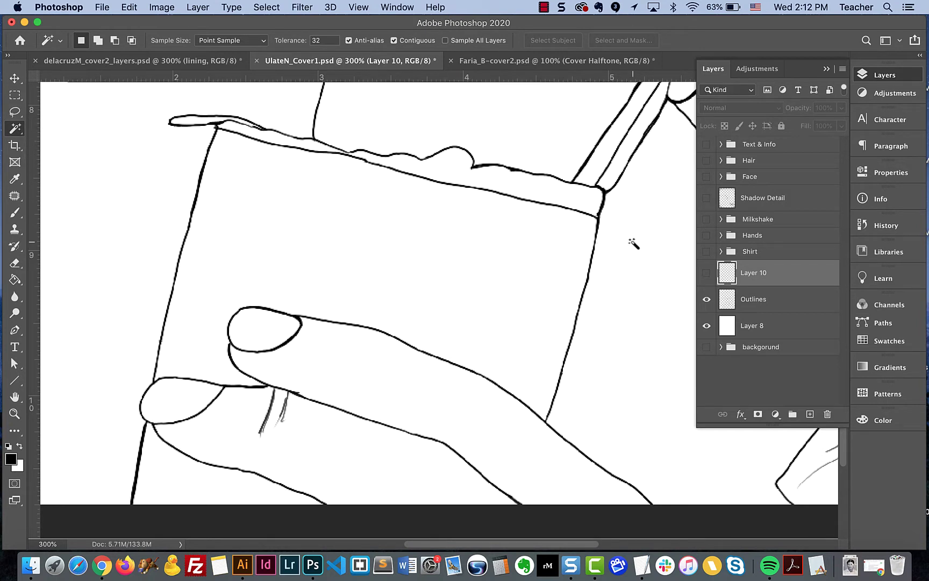
pyautogui.click(760, 300)
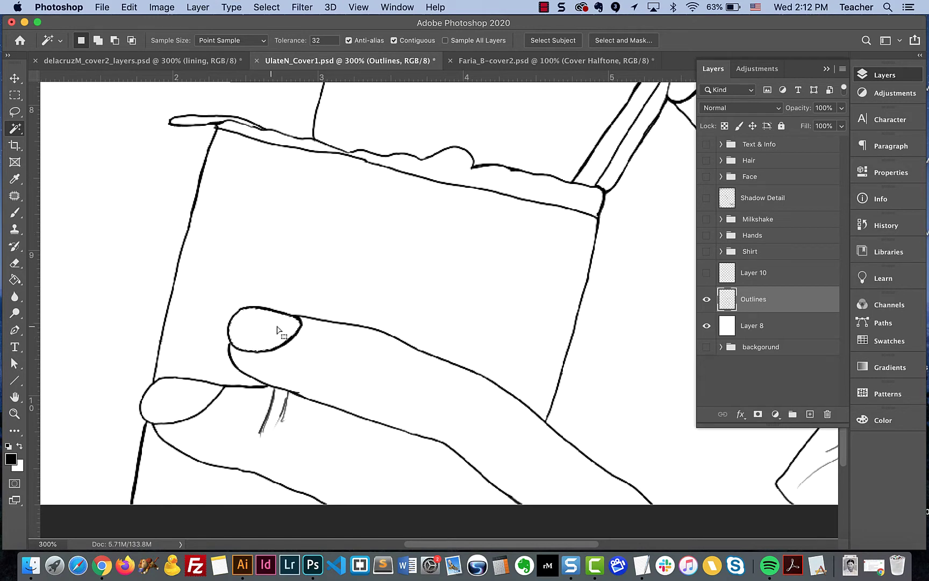
pyautogui.press('super+equal')
pyautogui.press('super+equal')
pyautogui.press('super+equal')
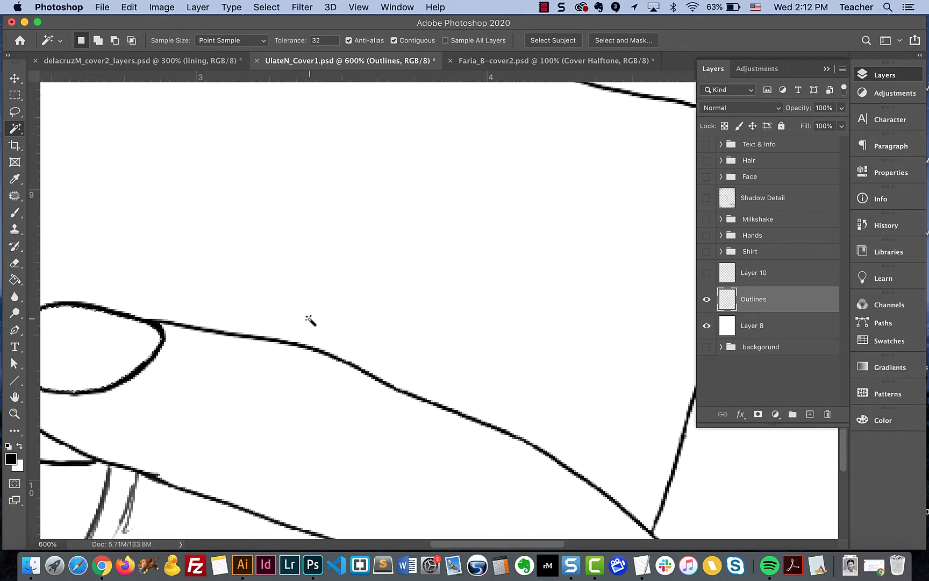
pyautogui.hscroll(-10, 310, 320)
pyautogui.press('super+equal')
pyautogui.press('super+equal')
pyautogui.press('super+equal')
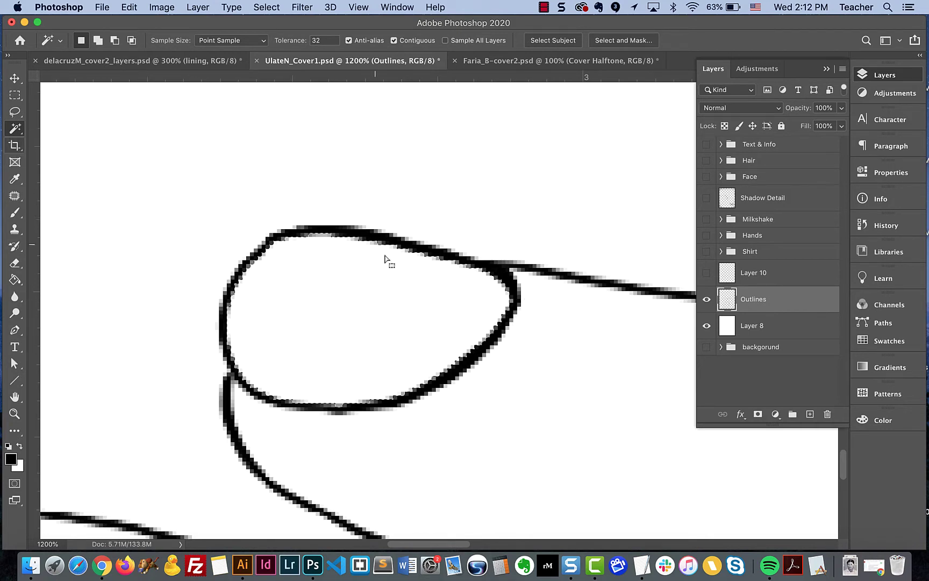
# - Add a new layer above Outlines and fill the selected fingernail with pink #da8282 using the Paint Bucket
pyautogui.click(810, 414)
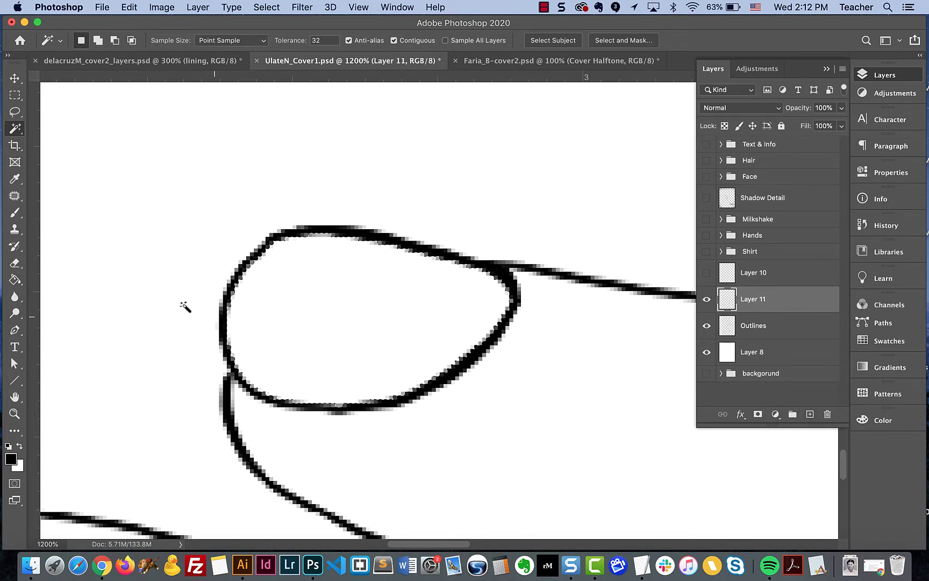
pyautogui.click(11, 458)
pyautogui.click(401, 146)
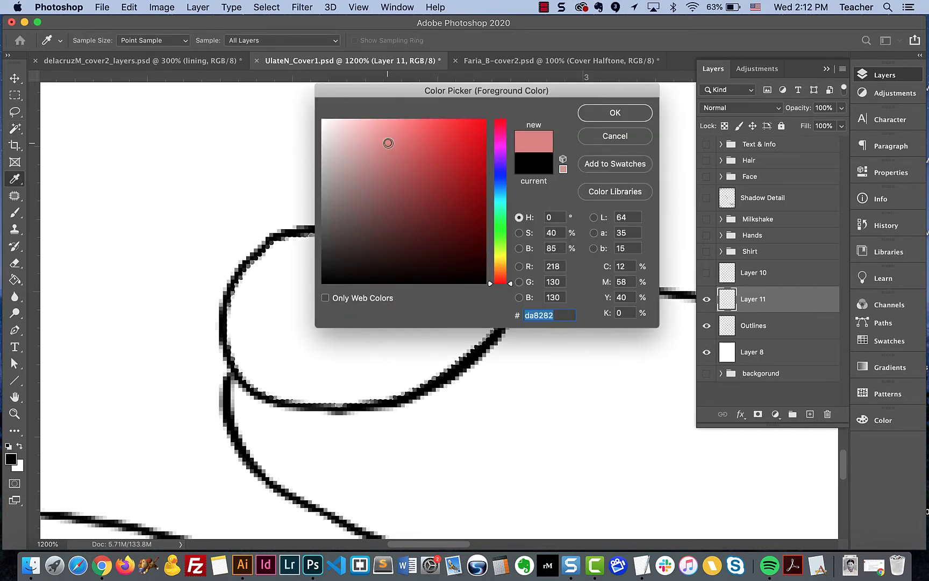
pyautogui.click(616, 112)
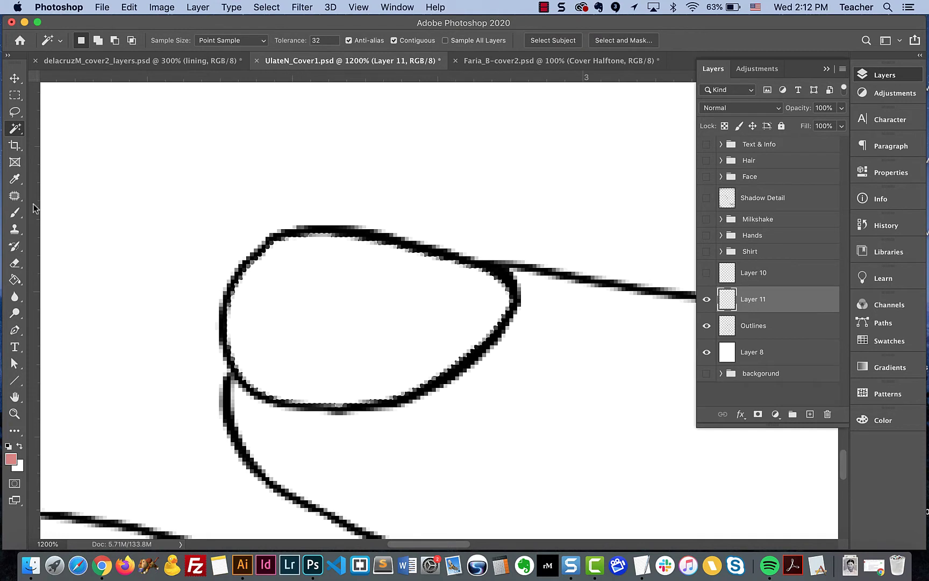
pyautogui.click(14, 280)
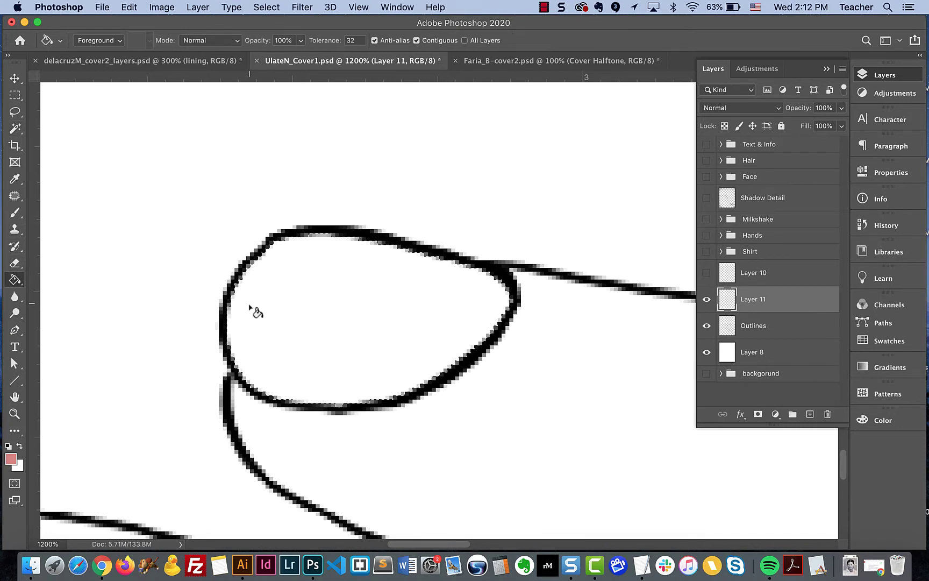
pyautogui.click(290, 310)
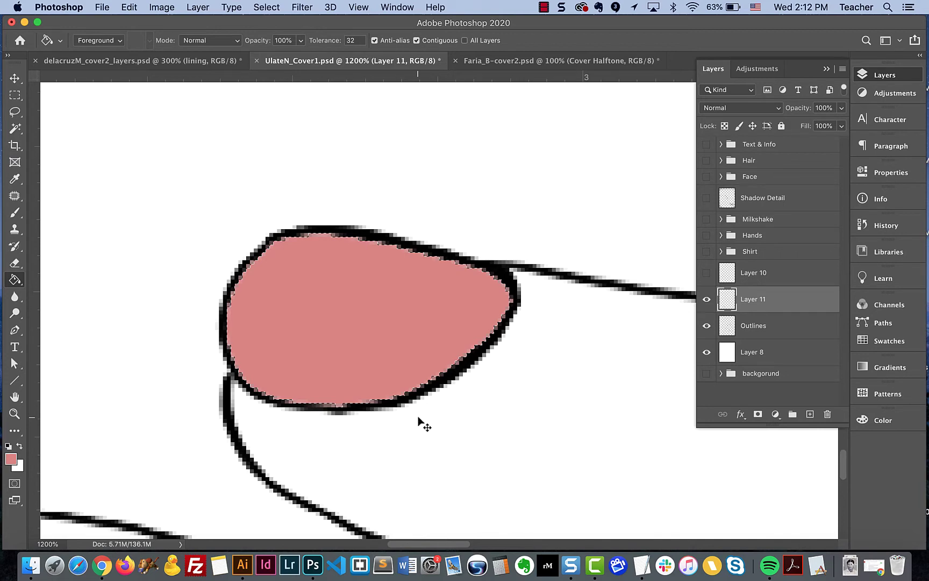
# - Review the filled fingernail within the wider line drawing at 100%
pyautogui.press('super+minus')
pyautogui.press('super+minus')
pyautogui.press('super+minus')
pyautogui.press('super+minus')
pyautogui.press('super+minus')
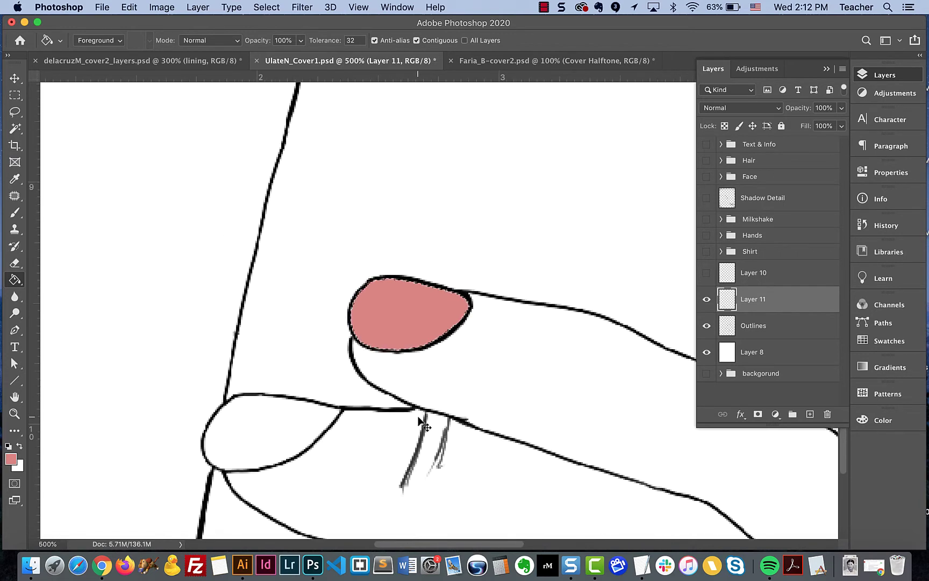
pyautogui.press('super+minus')
pyautogui.press('super+minus')
pyautogui.press('super+minus')
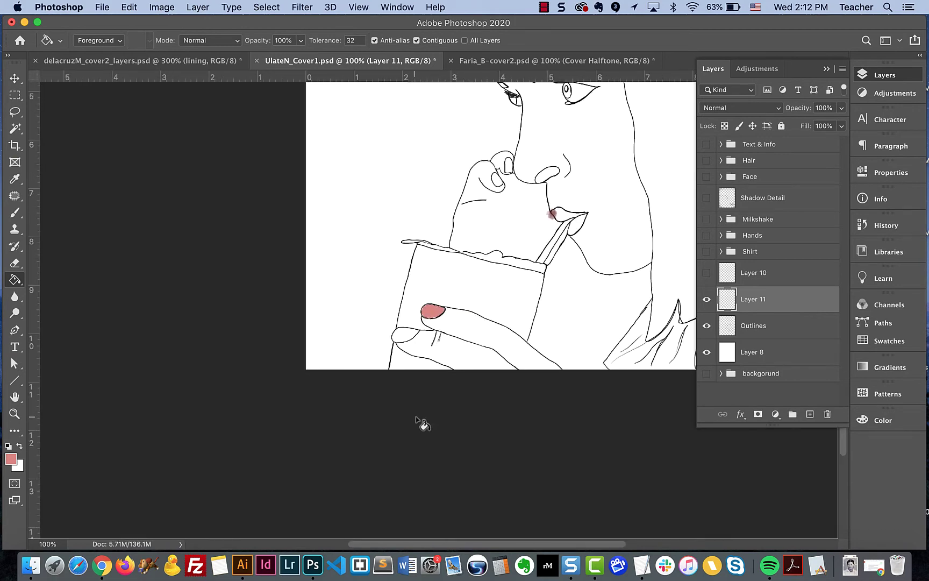
pyautogui.scroll(3, 414, 340)
pyautogui.hscroll(3, 414, 339)
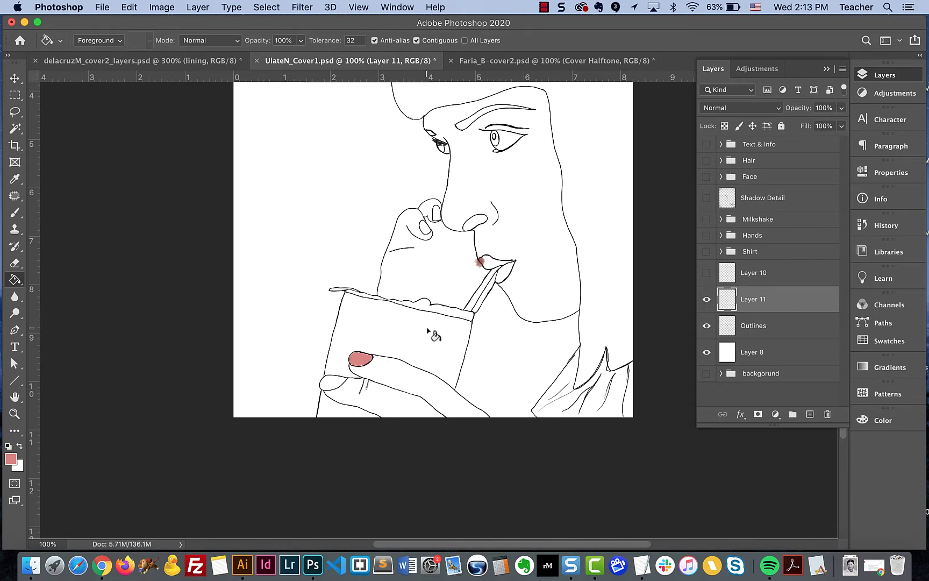
# - Deselect the filled fingernail on the hand holding the cup
pyautogui.press('super+equal')
pyautogui.press('super+equal')
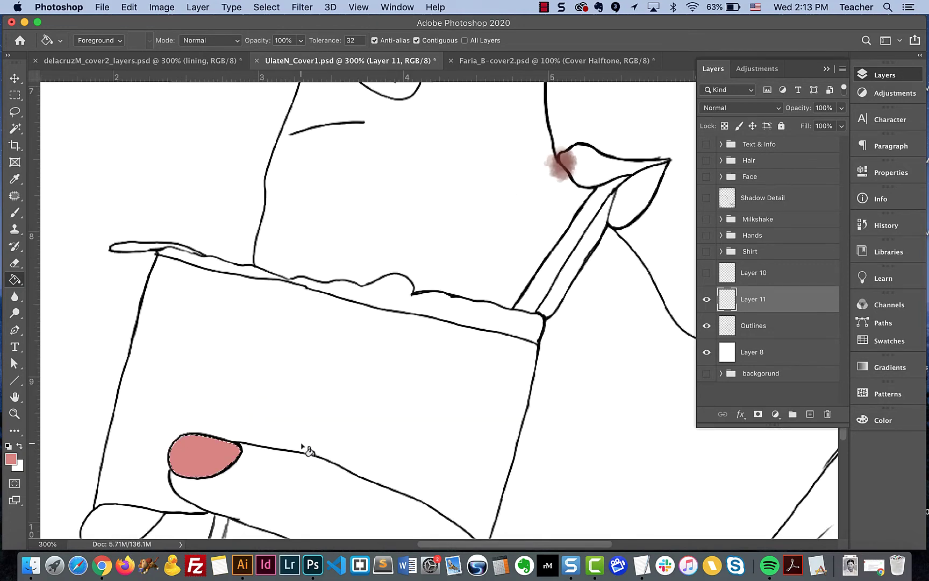
pyautogui.hscroll(-5, 307, 451)
pyautogui.scroll(-2, 307, 451)
pyautogui.scroll(-3, 308, 450)
pyautogui.hscroll(-2, 308, 450)
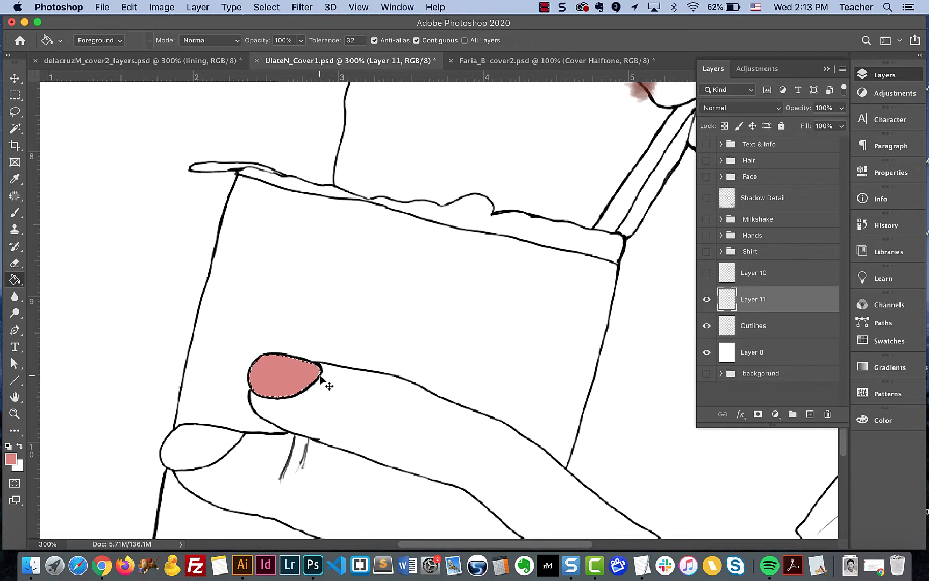
pyautogui.press('super+d')
pyautogui.click(276, 6)
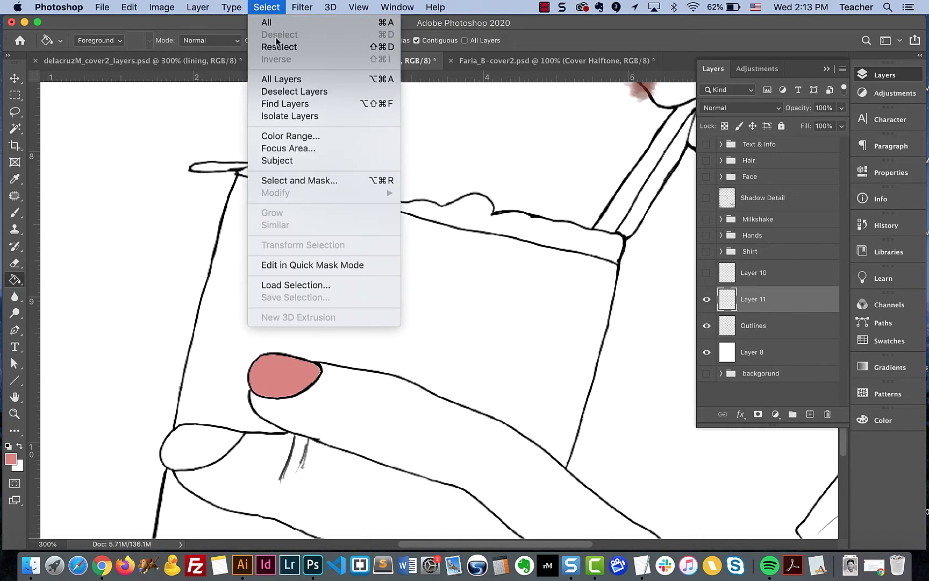
pyautogui.click(272, 6)
# - Add another new layer directly above the fingernail fill layer
pyautogui.hscroll(-5, 359, 359)
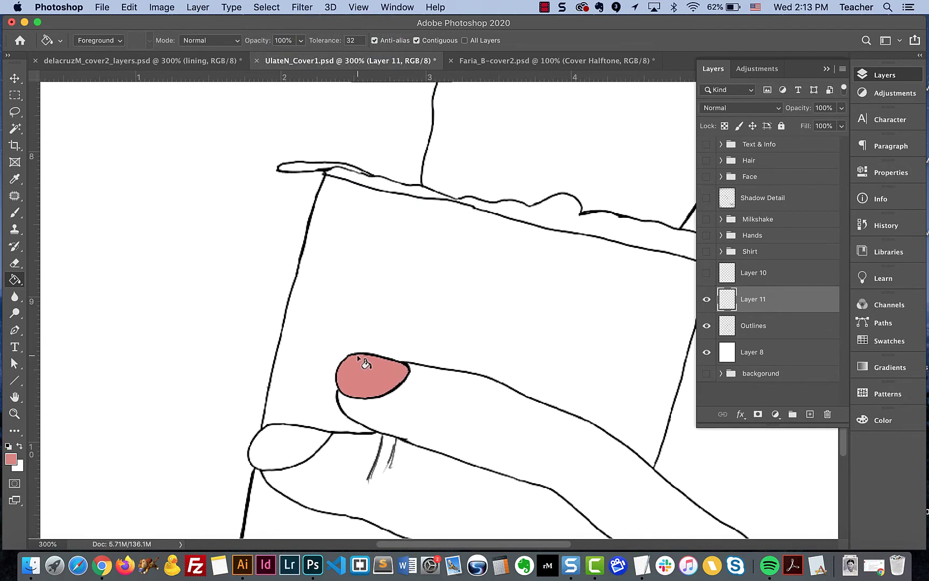
pyautogui.click(810, 414)
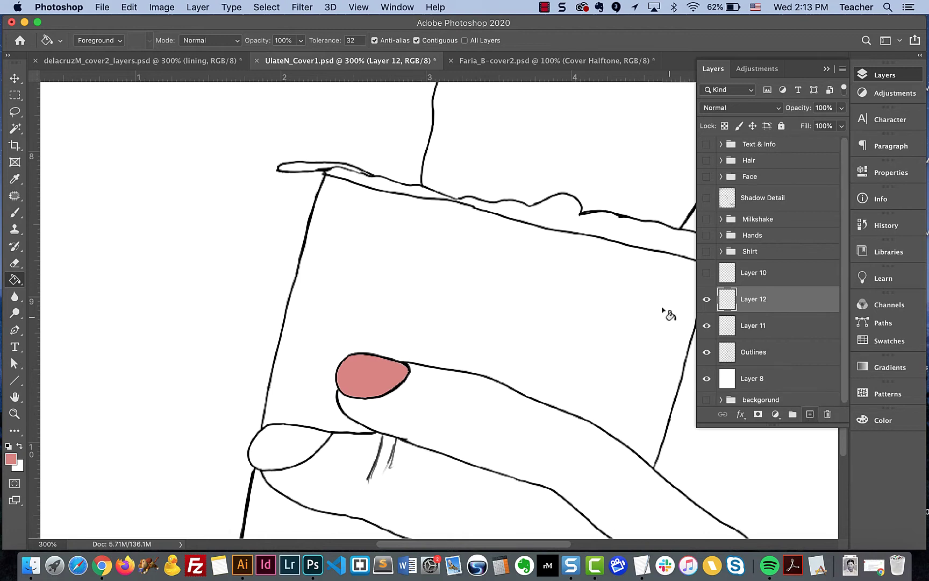
pyautogui.scroll(4, 255, 267)
pyautogui.hscroll(-3, 255, 267)
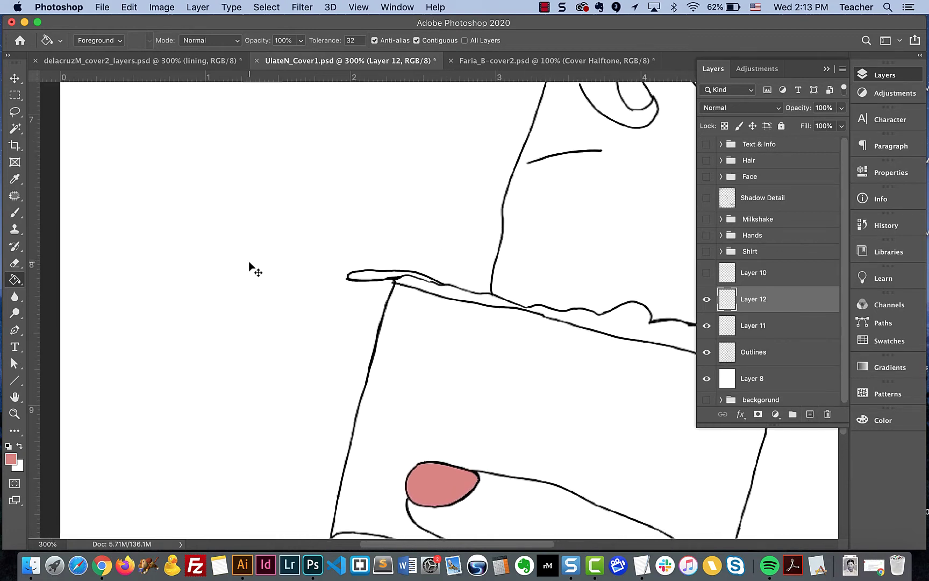
pyautogui.press('super+minus')
pyautogui.hscroll(3, 377, 241)
pyautogui.scroll(1, 376, 240)
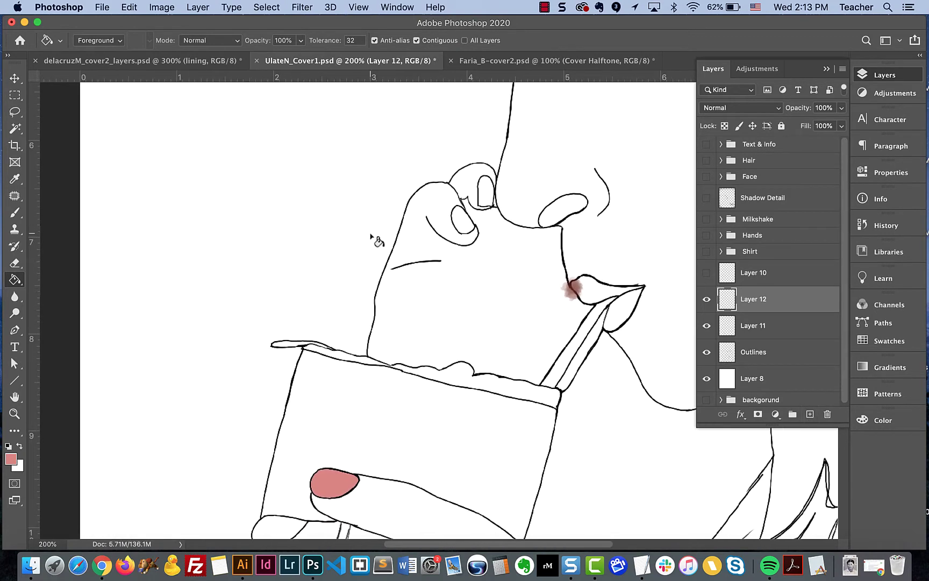
# - Activate the Brush tool and reduce its size to 4 px
pyautogui.click(16, 213)
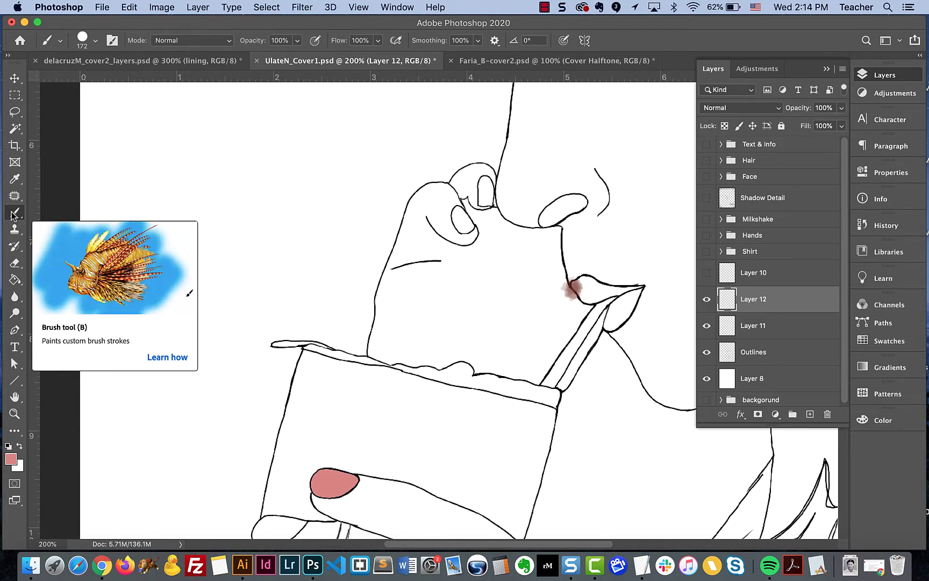
pyautogui.moveTo(95, 20); pyautogui.dragTo(97, 21)
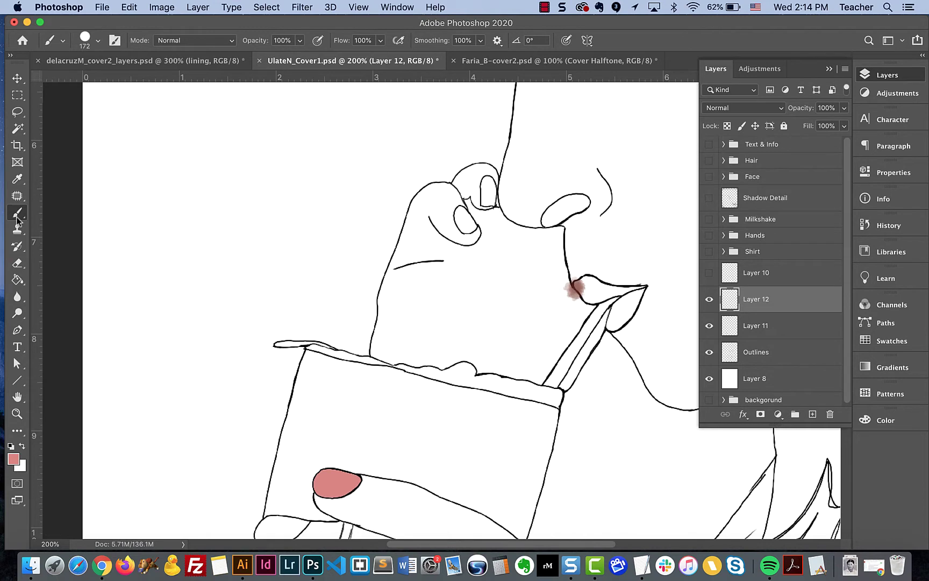
pyautogui.click(99, 43)
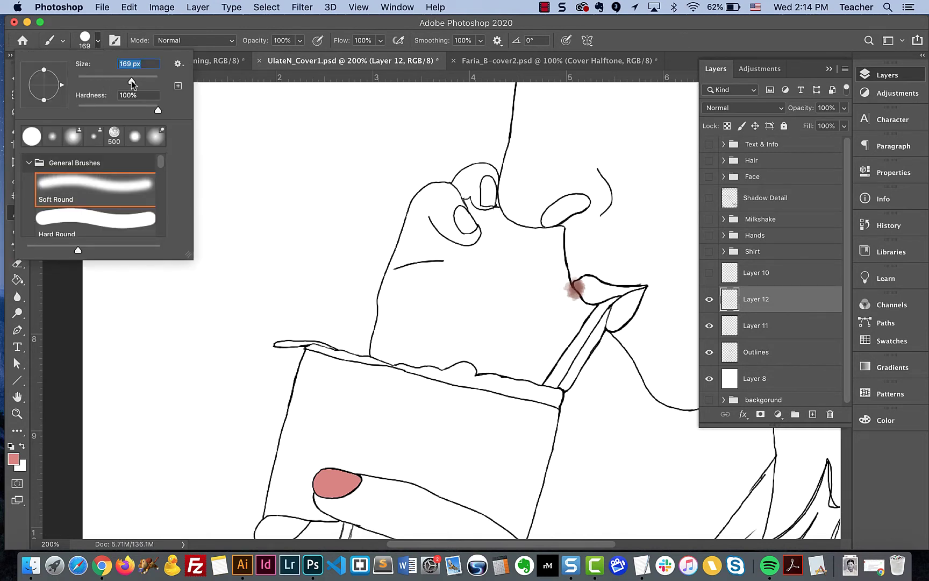
pyautogui.moveTo(131, 80); pyautogui.dragTo(80, 81)
pyautogui.press('Tab')
pyautogui.click(206, 22)
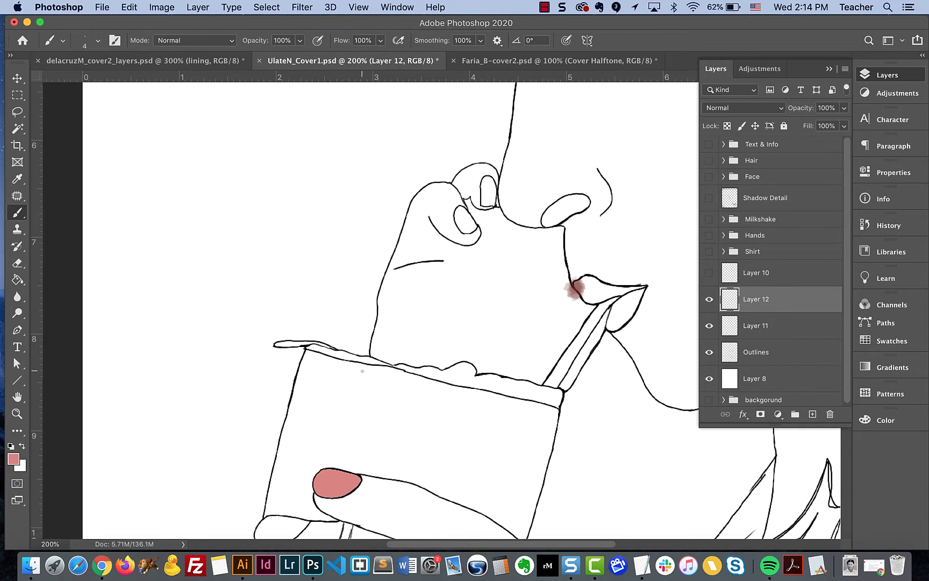
# - Draw a small closed black circle with the Brush on the new layer, in the blank area beside the raised hand
pyautogui.scroll(-3, 362, 371)
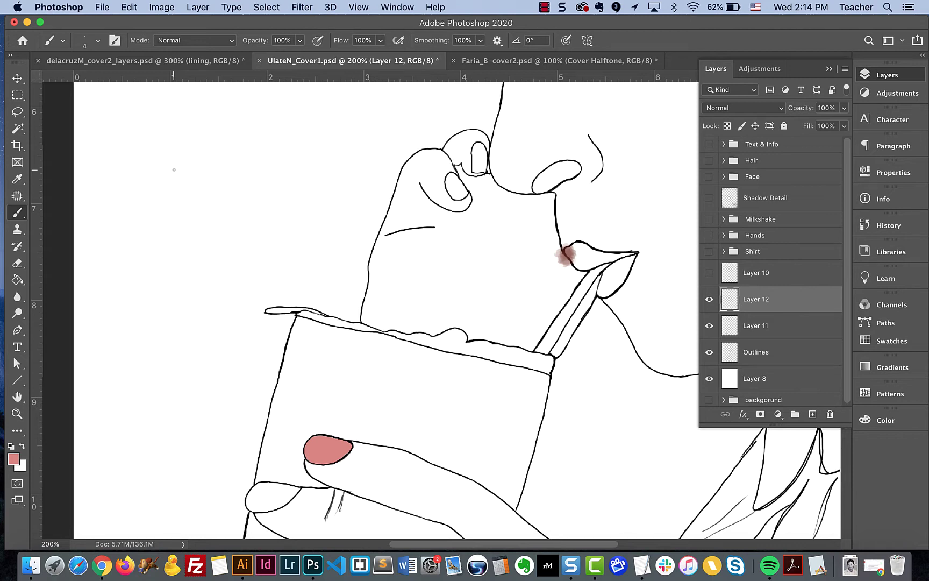
pyautogui.moveTo(173, 170); pyautogui.dragTo(184, 151)
pyautogui.press('super+z')
pyautogui.click(11, 446)
pyautogui.moveTo(178, 185)
pyautogui.mouseDown()
pyautogui.moveTo(191, 161)
pyautogui.moveTo(214, 166)
pyautogui.moveTo(215, 203)
pyautogui.moveTo(183, 214)
pyautogui.moveTo(173, 179)
pyautogui.mouseUp()
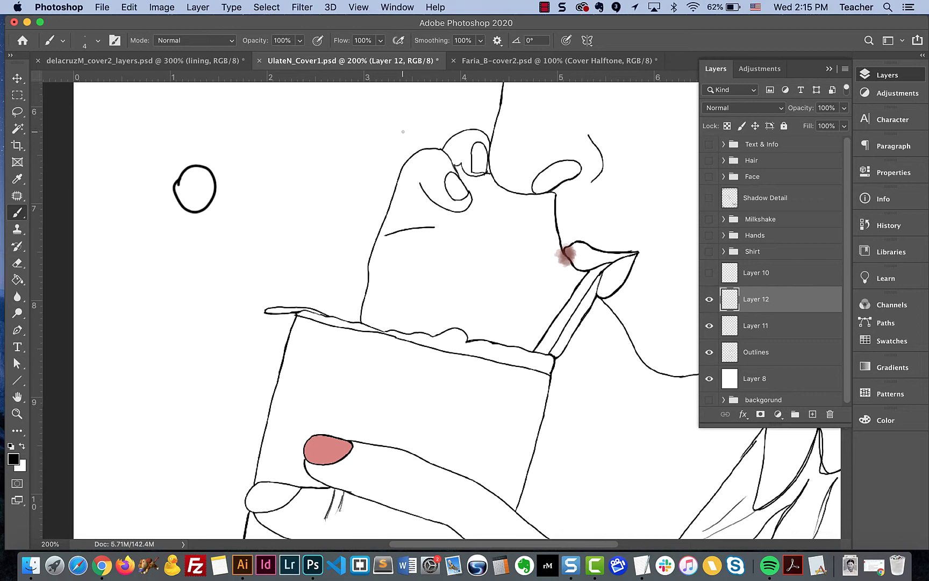
# - Select the inside of the drawn circle with the Magic Wand and add a new layer above its outline layer
pyautogui.press('super+equal')
pyautogui.press('super+equal')
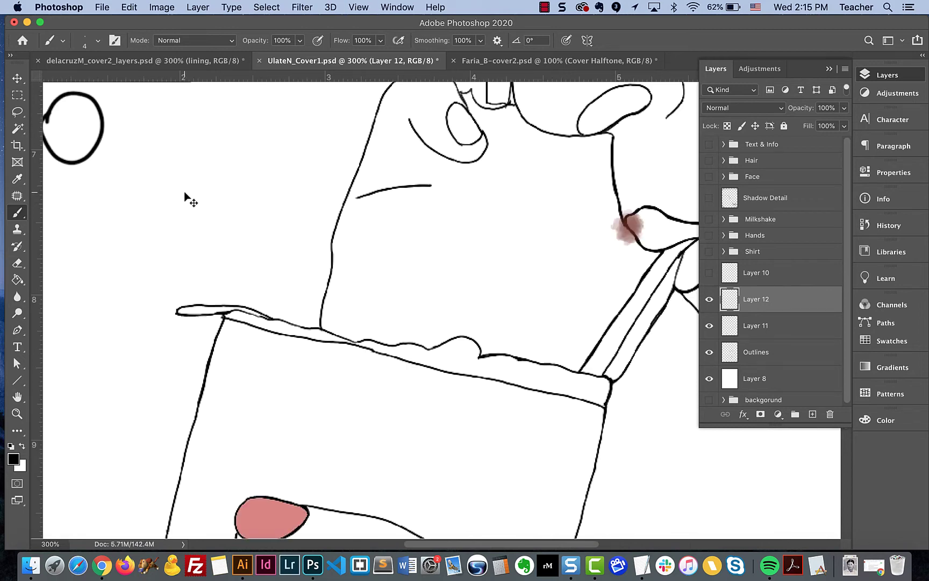
pyautogui.hscroll(-10, 170, 197)
pyautogui.scroll(3, 170, 196)
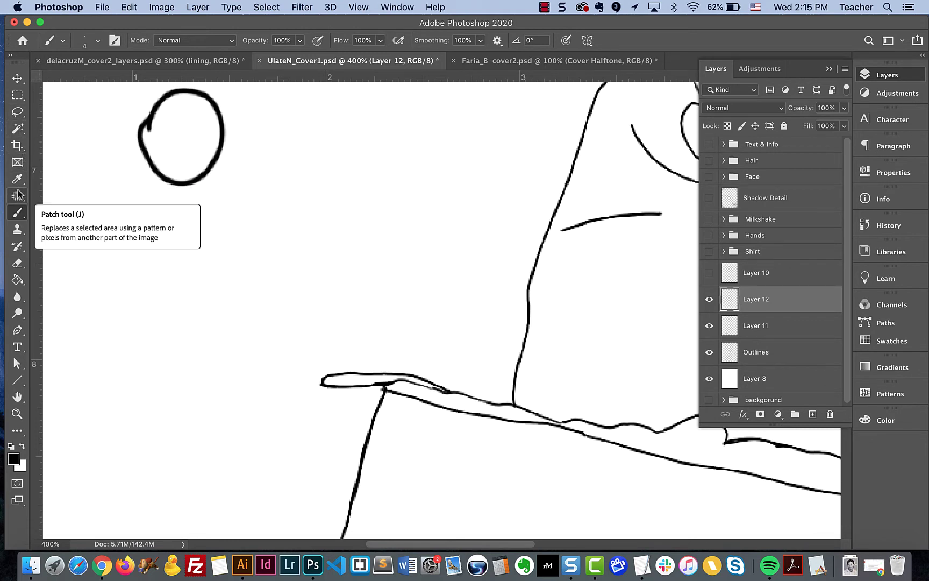
pyautogui.click(19, 131)
pyautogui.rightClick(18, 131)
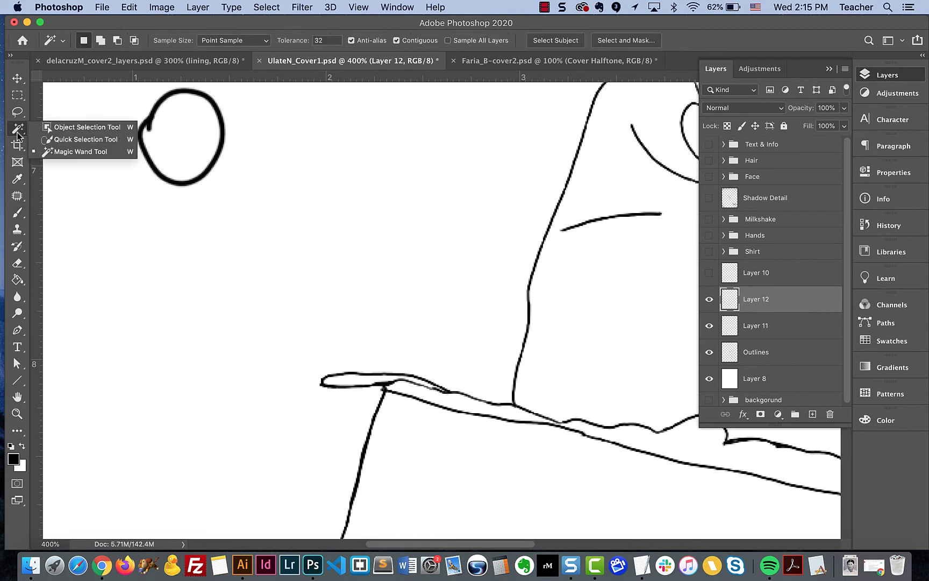
pyautogui.click(50, 158)
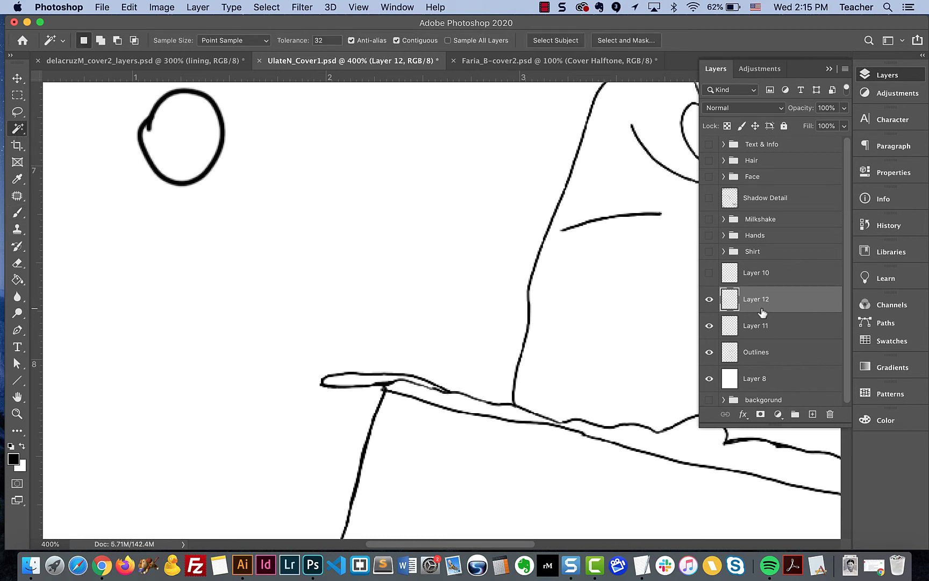
pyautogui.click(196, 135)
pyautogui.click(812, 414)
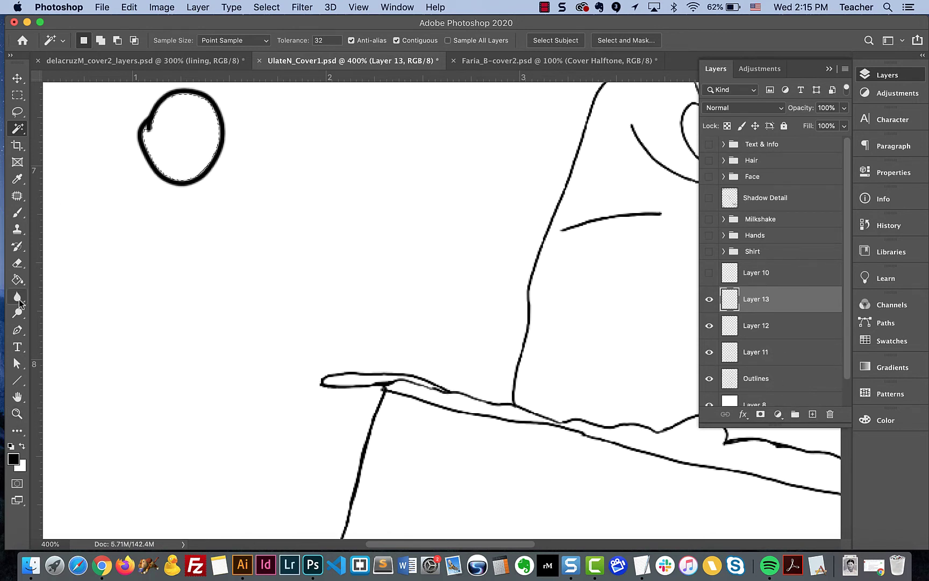
# - Set the foreground colour to the muted red c76868 and return to the Magic Wand
pyautogui.click(12, 459)
pyautogui.click(400, 156)
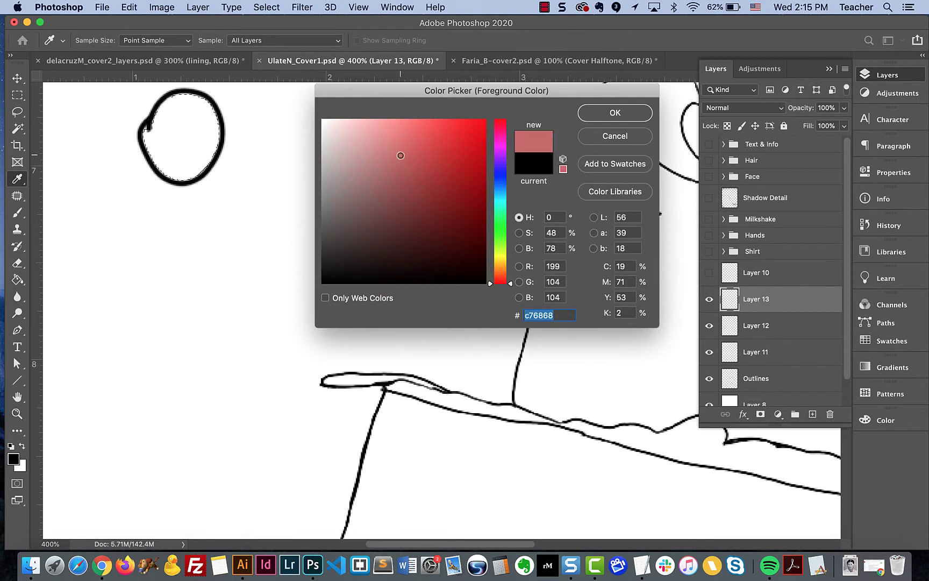
pyautogui.click(612, 114)
pyautogui.press('w')
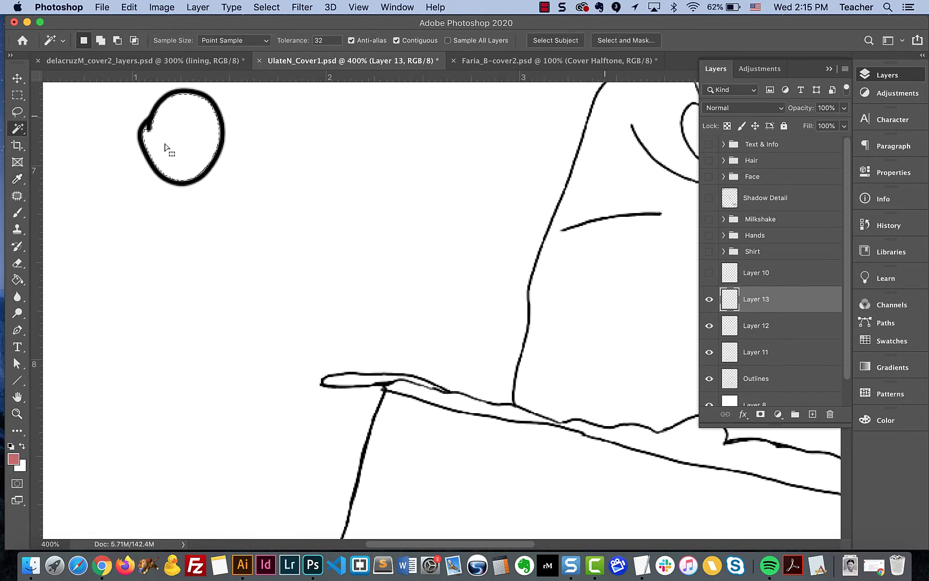
# - Clear the selection, make the circle's outline layer (Layer 12) active and reselect the circle's inside with the Magic Wand
pyautogui.press('super+d')
pyautogui.click(758, 324)
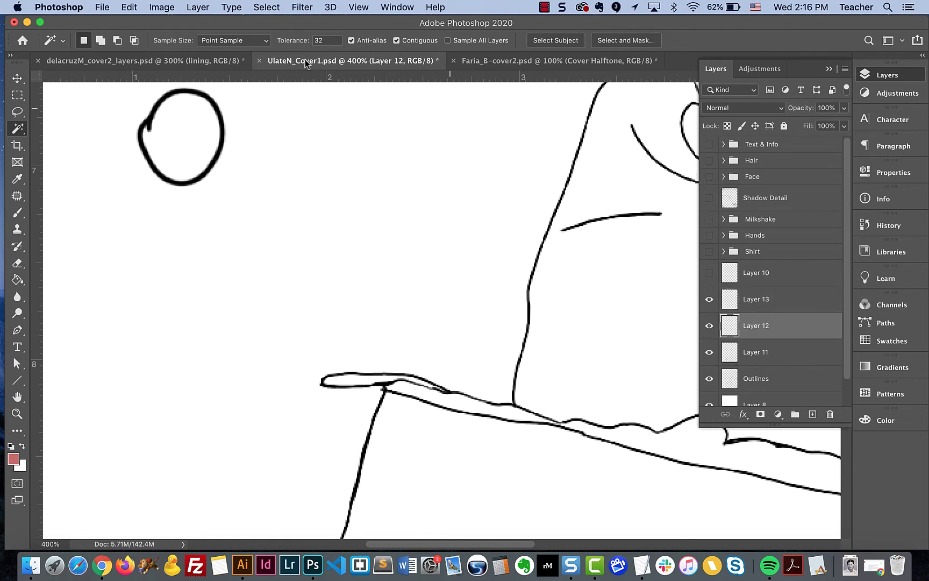
pyautogui.rightClick(18, 129)
pyautogui.click(59, 151)
pyautogui.press('cmd+equal')
pyautogui.scroll(5, 194, 153)
pyautogui.hscroll(-4, 193, 154)
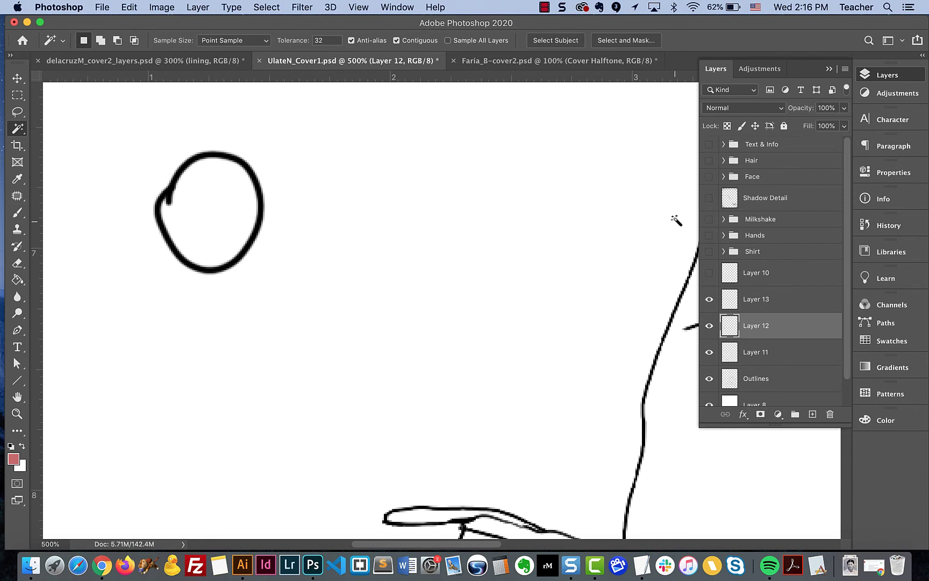
pyautogui.click(709, 326)
pyautogui.click(709, 326)
pyautogui.click(243, 220)
# - Fill the selected circle interior with the muted red on Layer 13 using the Paint Bucket
pyautogui.click(16, 215)
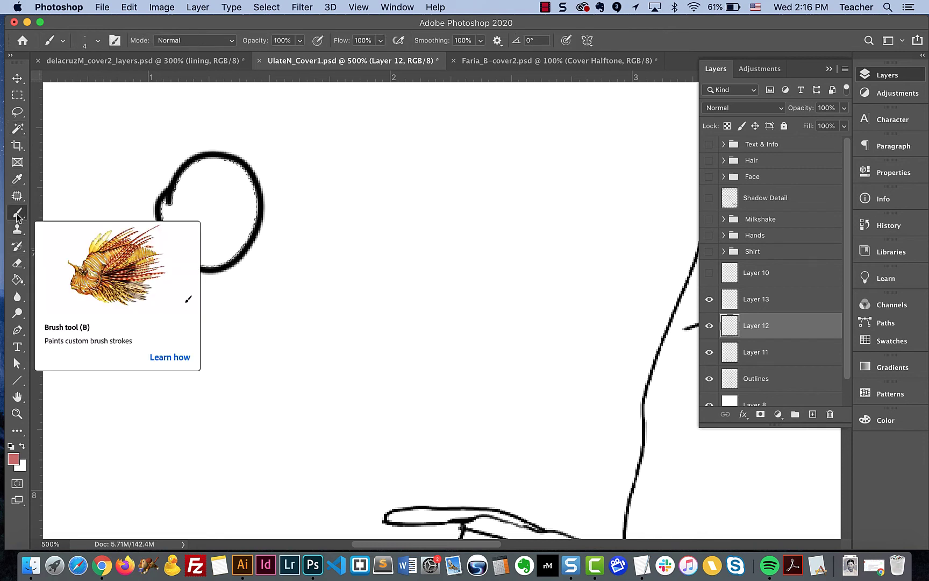
pyautogui.click(17, 283)
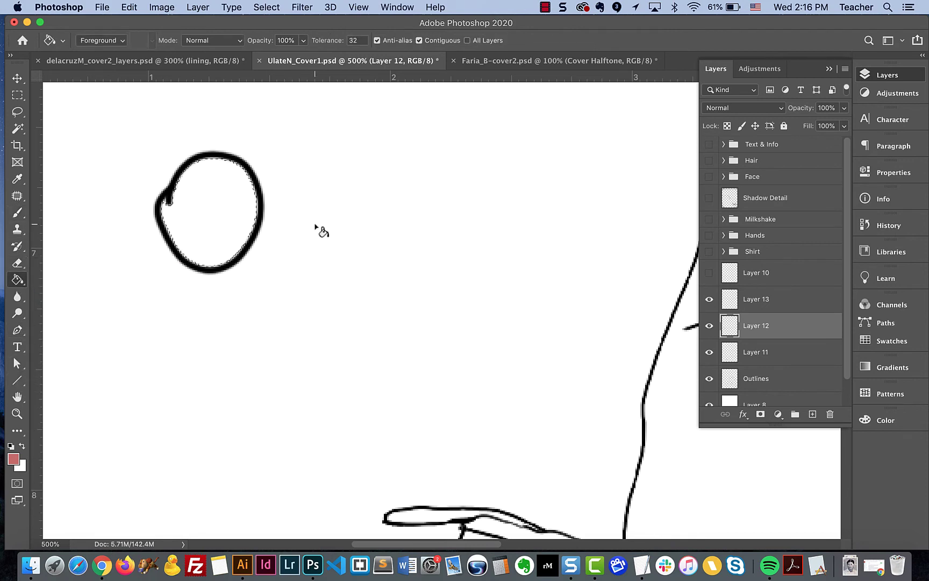
pyautogui.click(778, 299)
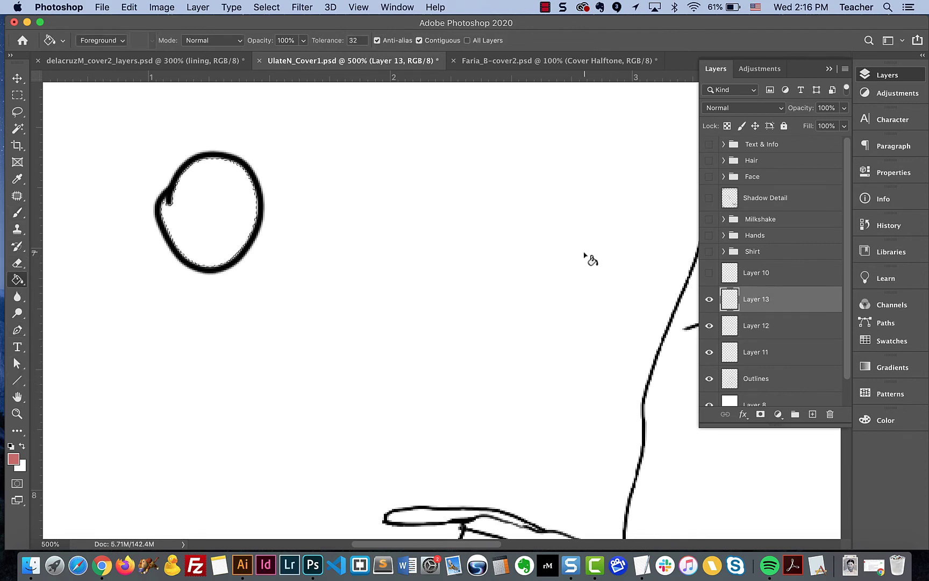
pyautogui.click(218, 213)
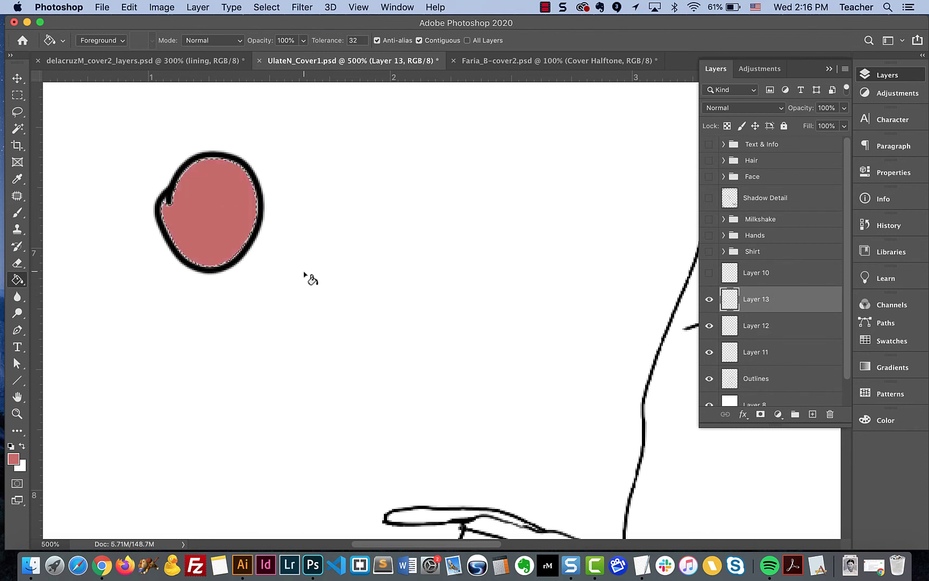
# - Fit the whole cover drawing in view and activate the Brush tool
pyautogui.scroll(-2, 303, 271)
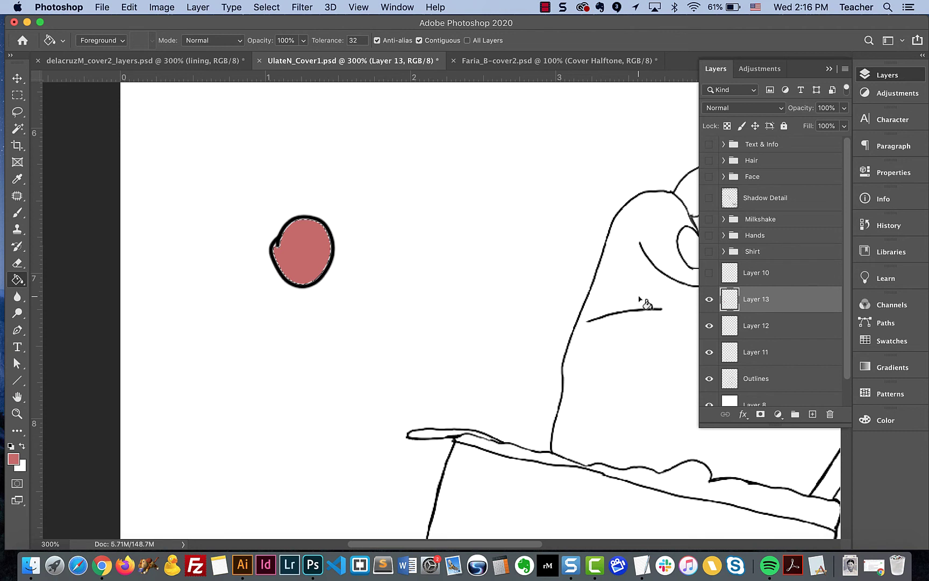
pyautogui.press('super+0')
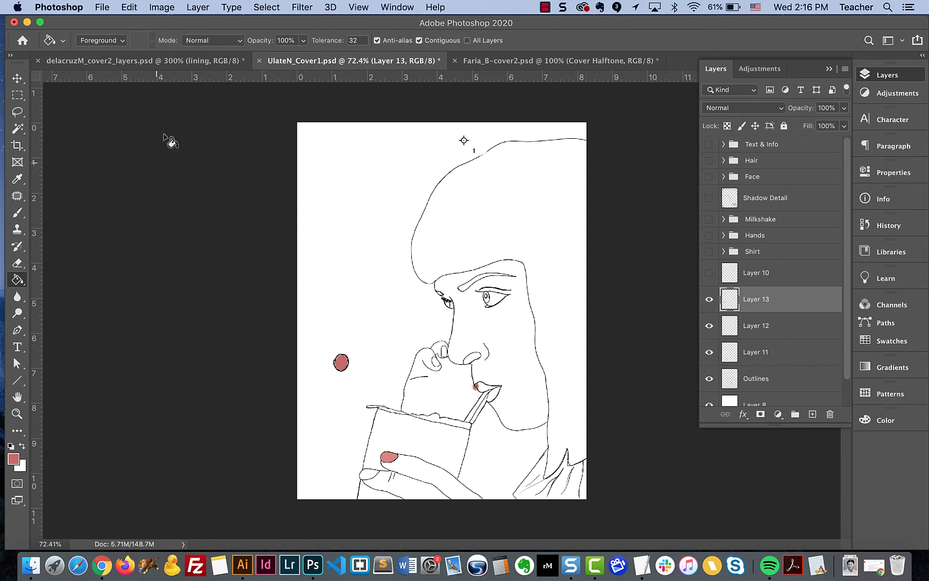
pyautogui.click(18, 212)
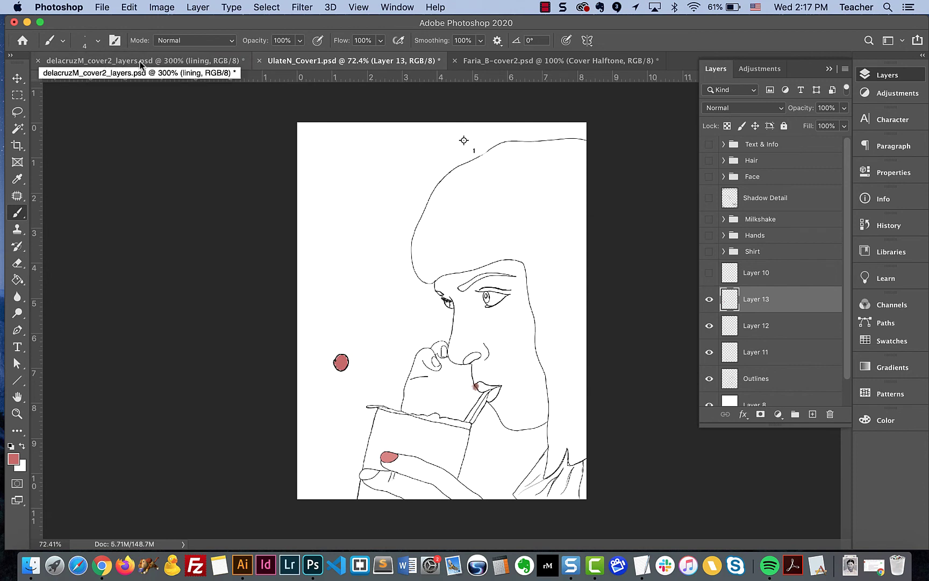
# - Switch to the cover2_layers document and examine the line art of the suited figure at 200%
pyautogui.click(142, 62)
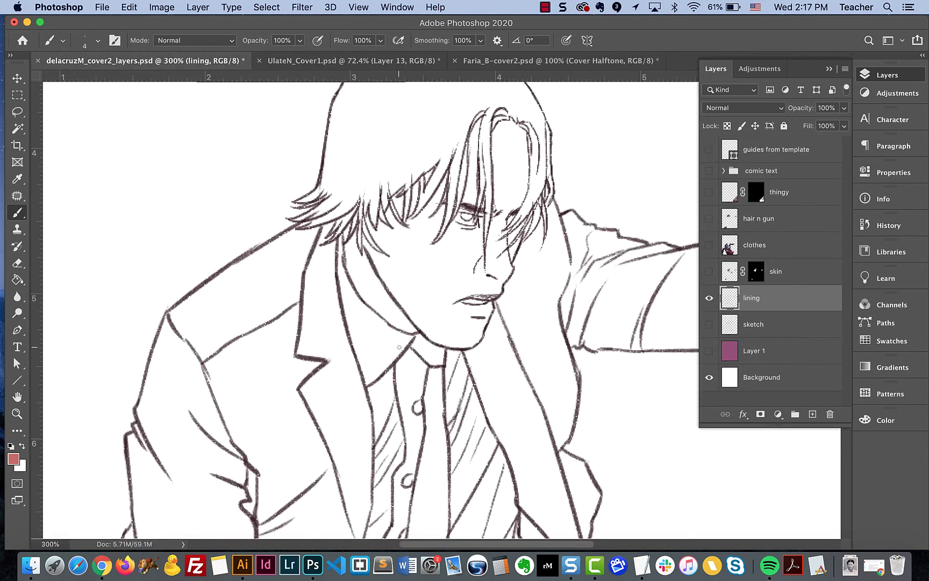
pyautogui.scroll(2, 399, 346)
pyautogui.hscroll(-1, 399, 347)
pyautogui.scroll(2, 398, 347)
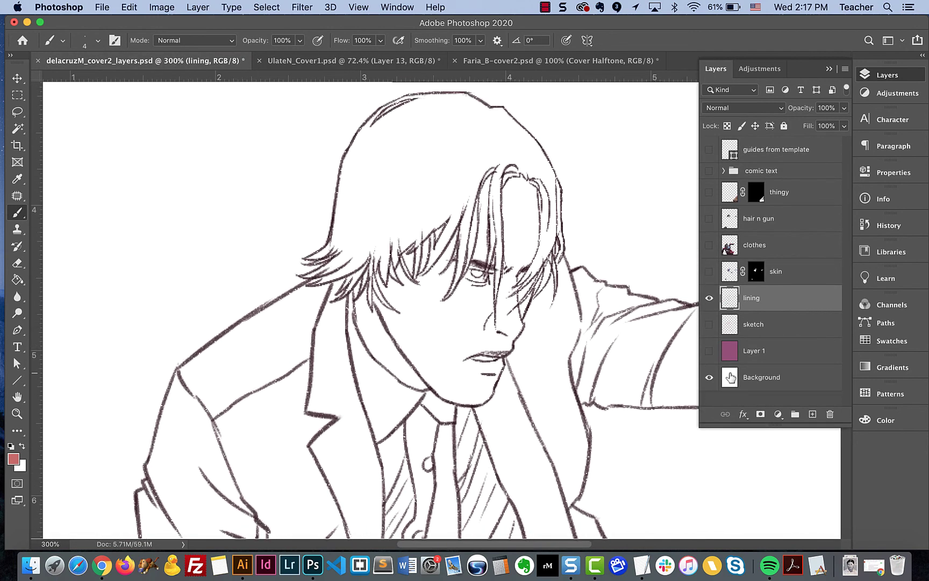
pyautogui.press('super+minus')
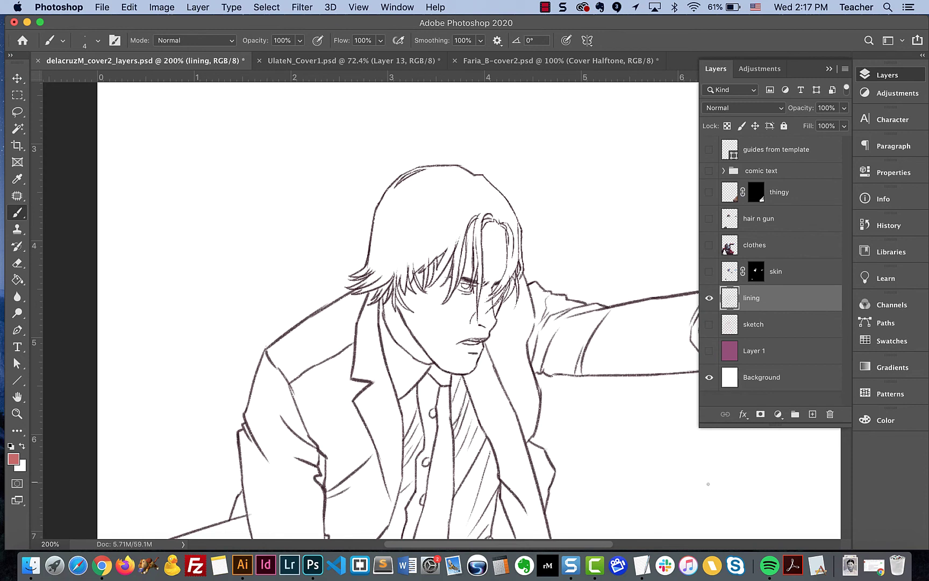
pyautogui.scroll(-5, 371, 446)
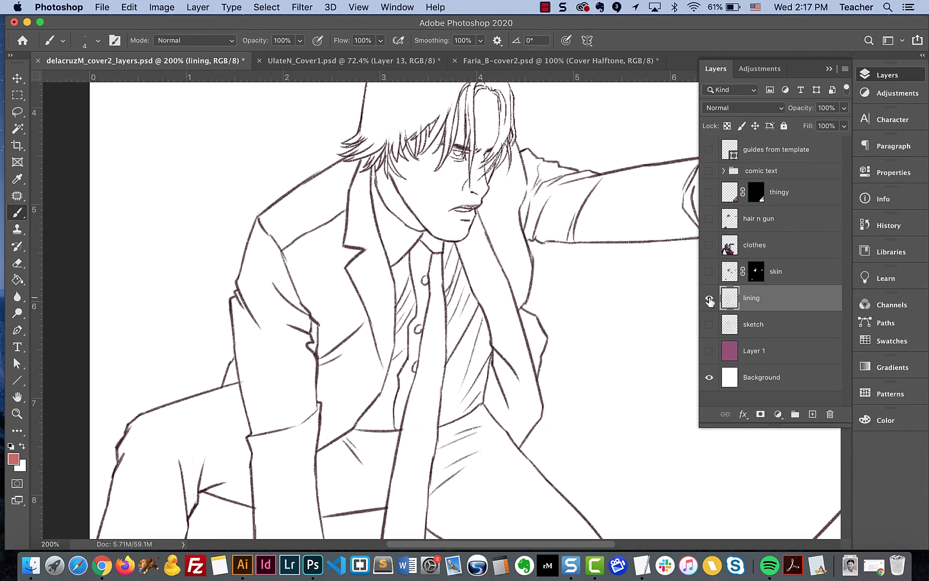
# - Show every layer from skin up to guides from template, and display Layer 1 instead of the white Background
pyautogui.moveTo(710, 301); pyautogui.dragTo(706, 155)
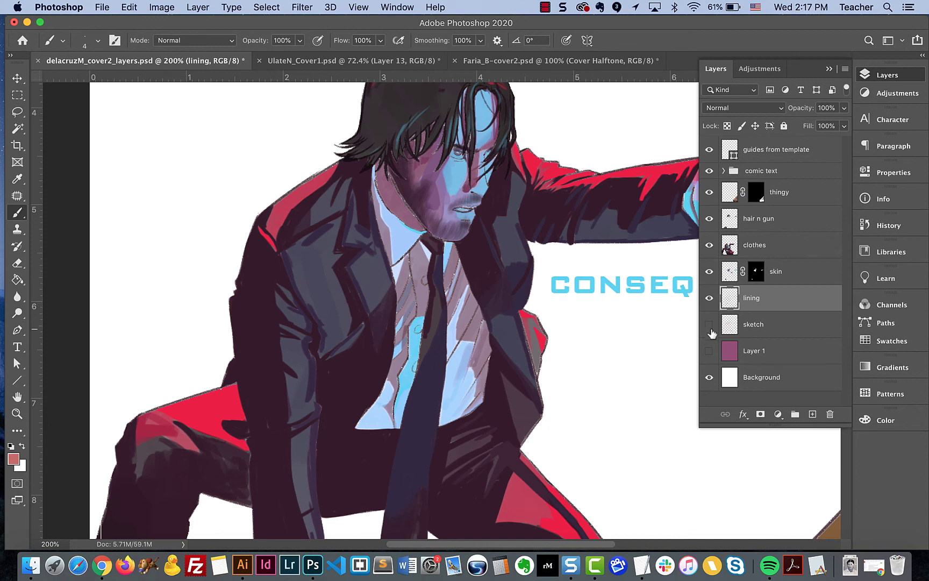
pyautogui.click(710, 377)
pyautogui.click(709, 351)
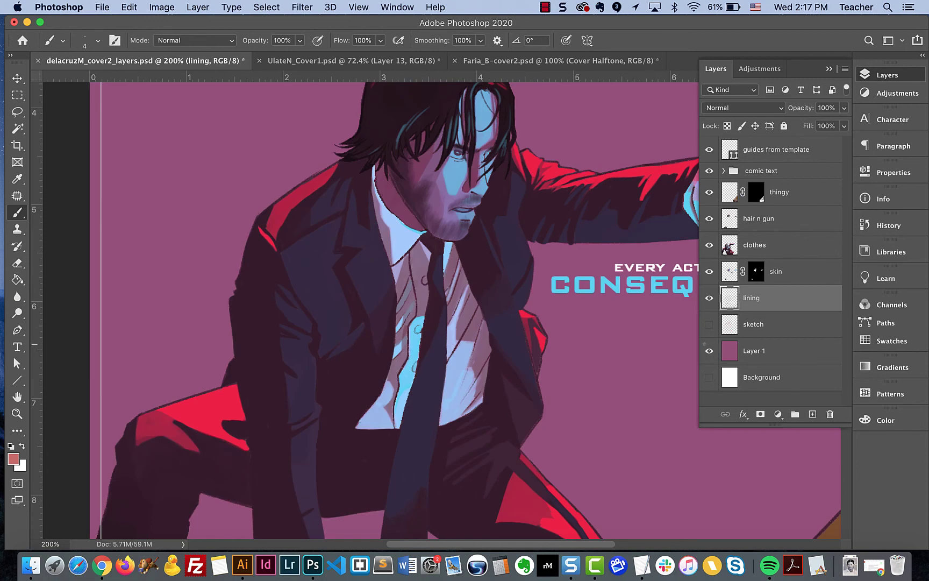
pyautogui.hscroll(6, 371, 306)
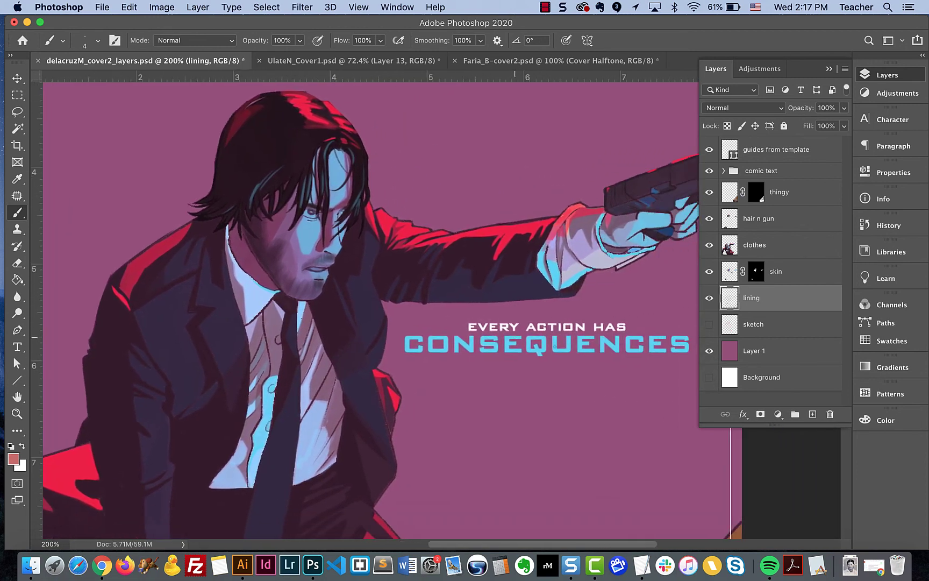
pyautogui.hscroll(1, 554, 347)
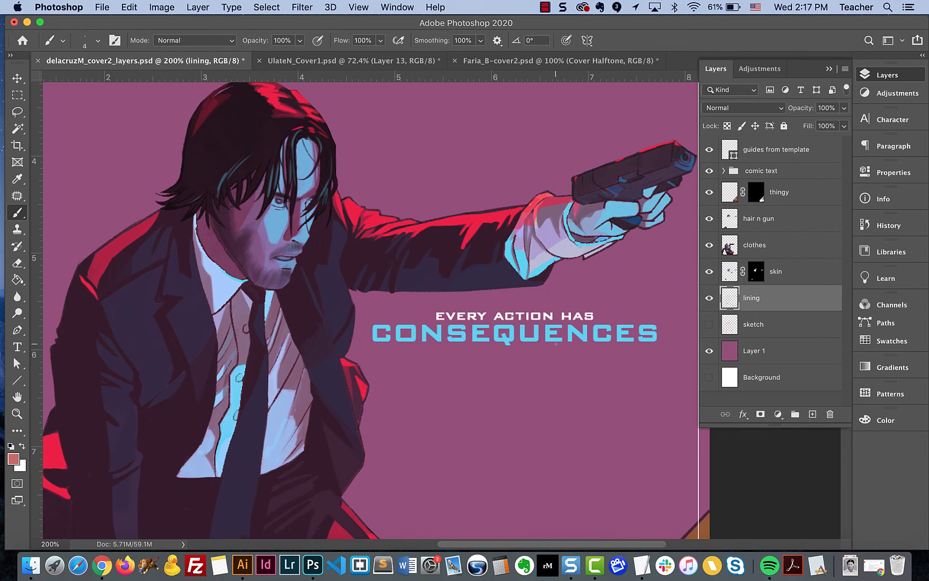
# - Compare the isolated lining layer with the full artwork, restoring the other layers and fitting the whole cover in view
pyautogui.keyDown('alt'); pyautogui.click(710, 300); pyautogui.keyUp('alt')
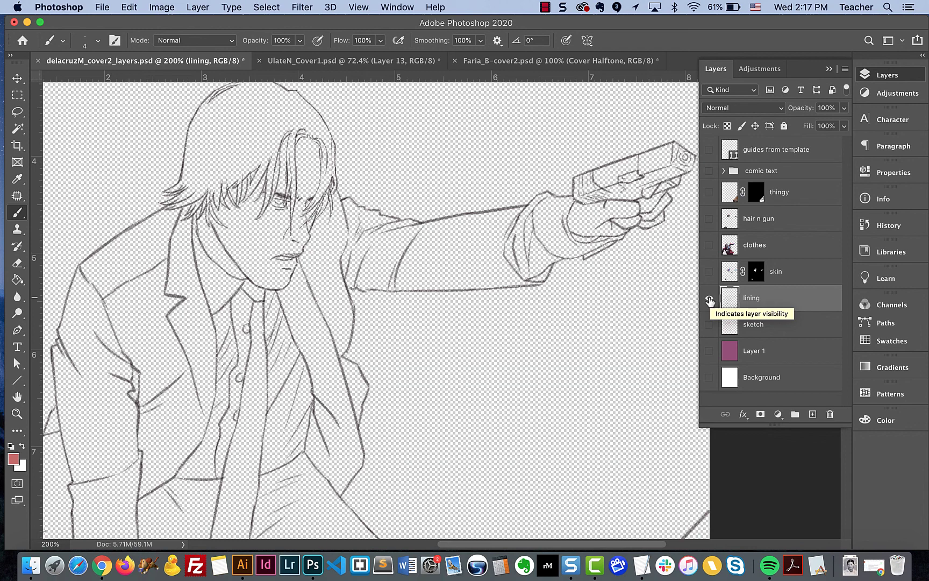
pyautogui.keyDown('alt'); pyautogui.click(710, 300); pyautogui.keyUp('alt')
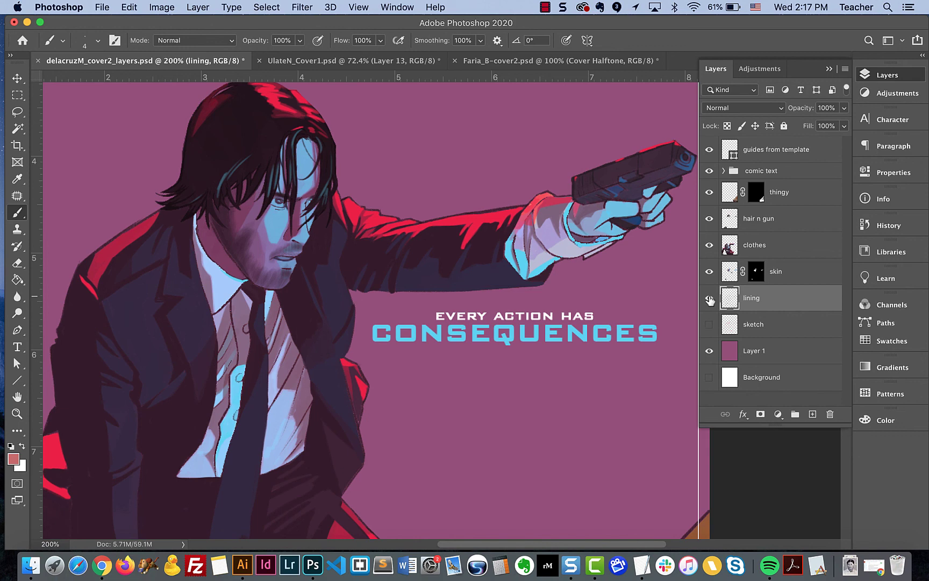
pyautogui.press('super+0')
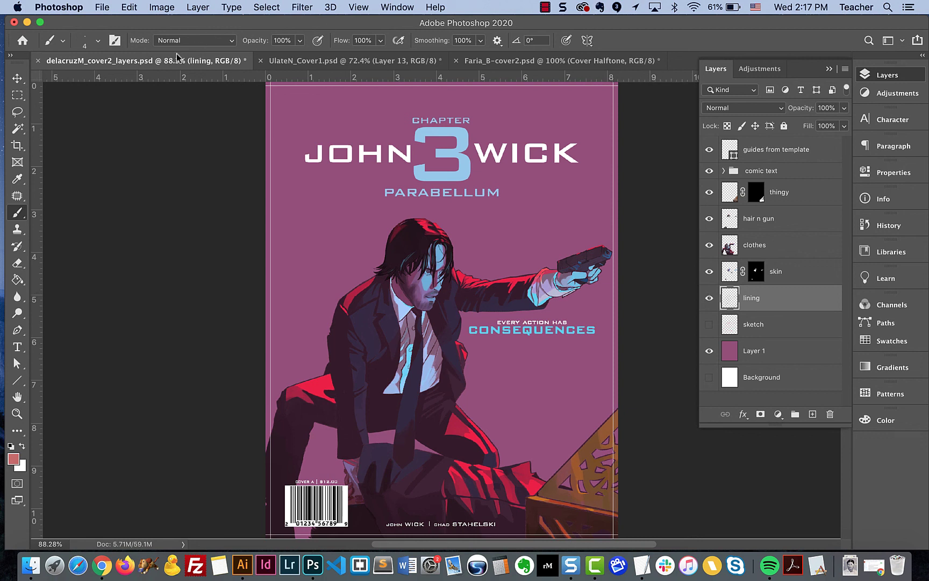
# - Set the brush size to 3 px
pyautogui.click(100, 43)
pyautogui.click(78, 80)
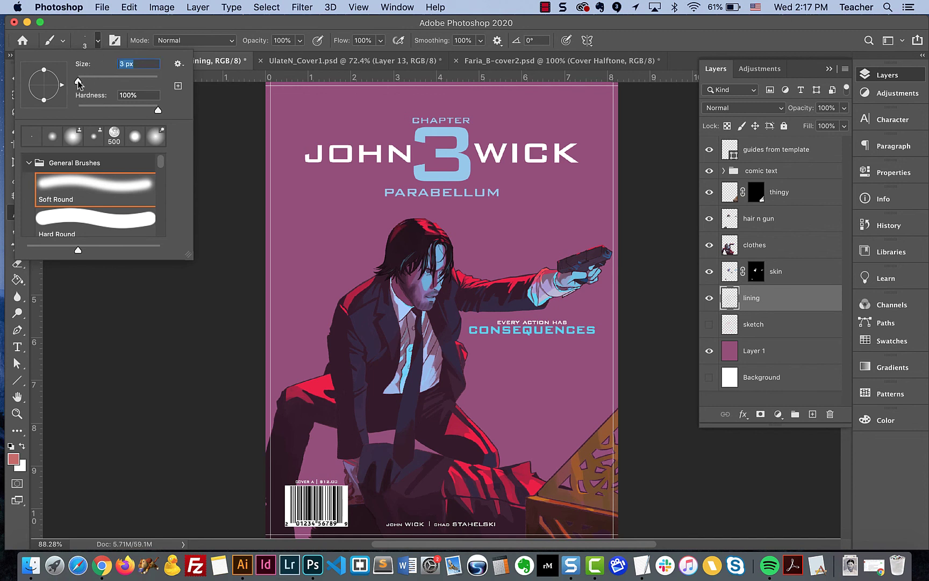
pyautogui.moveTo(77, 80); pyautogui.dragTo(78, 79)
pyautogui.click(193, 20)
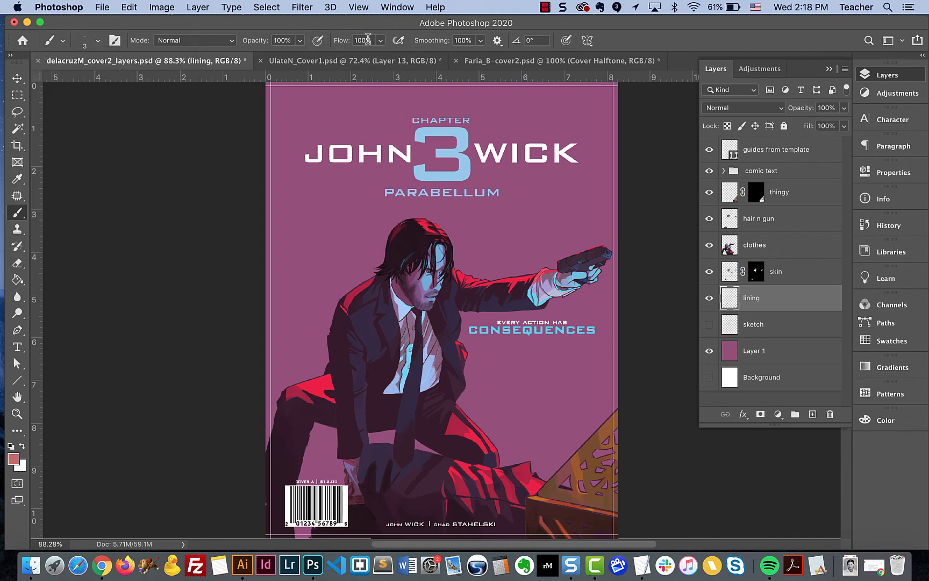